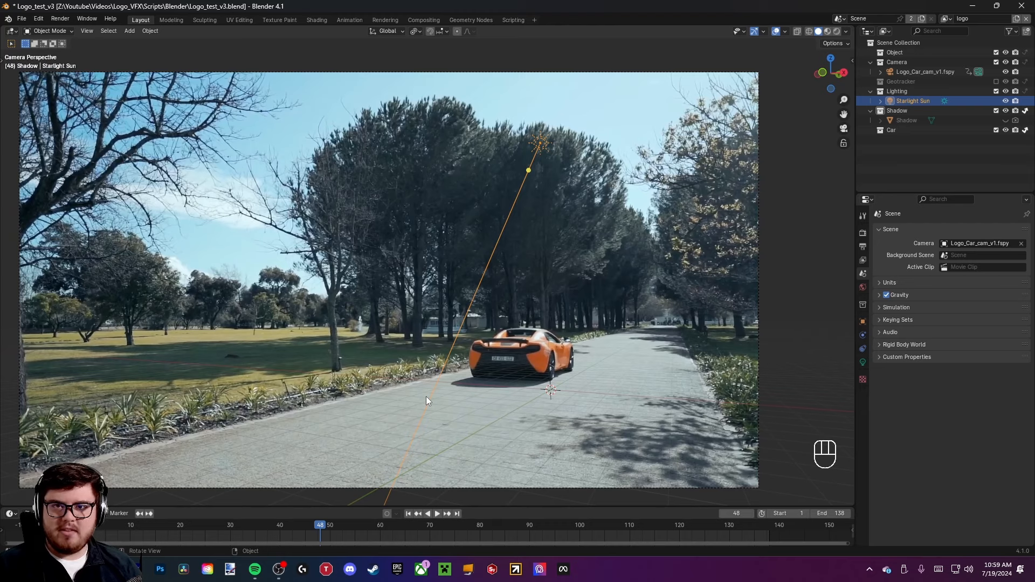
- Save the project and append the Cube.002 object from Logo_v2.blend into the scene
{"action": "key", "text": "ctrl+s"}
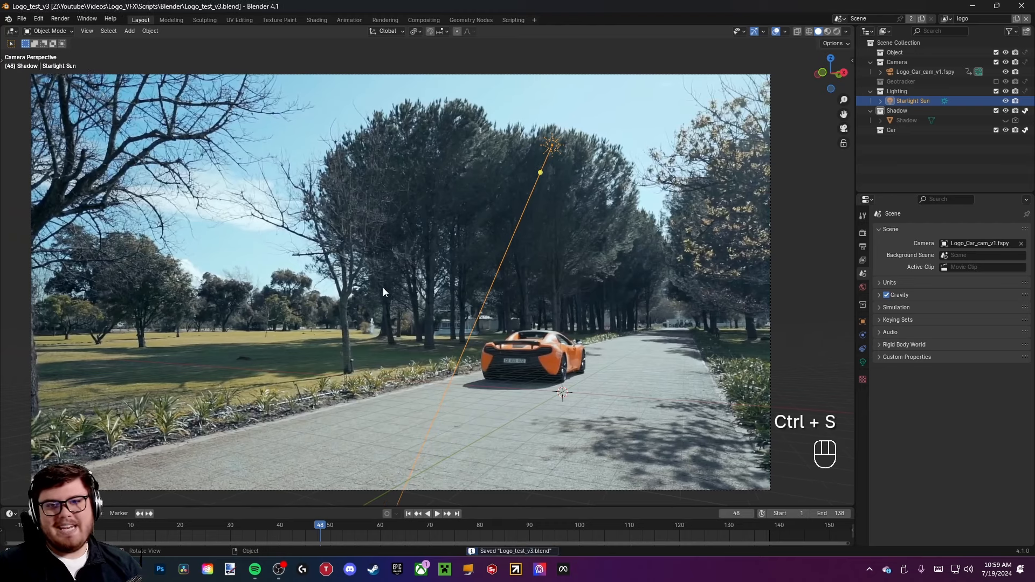
{"action": "left_click", "coordinate": [24, 18]}
{"action": "left_click", "coordinate": [48, 133]}
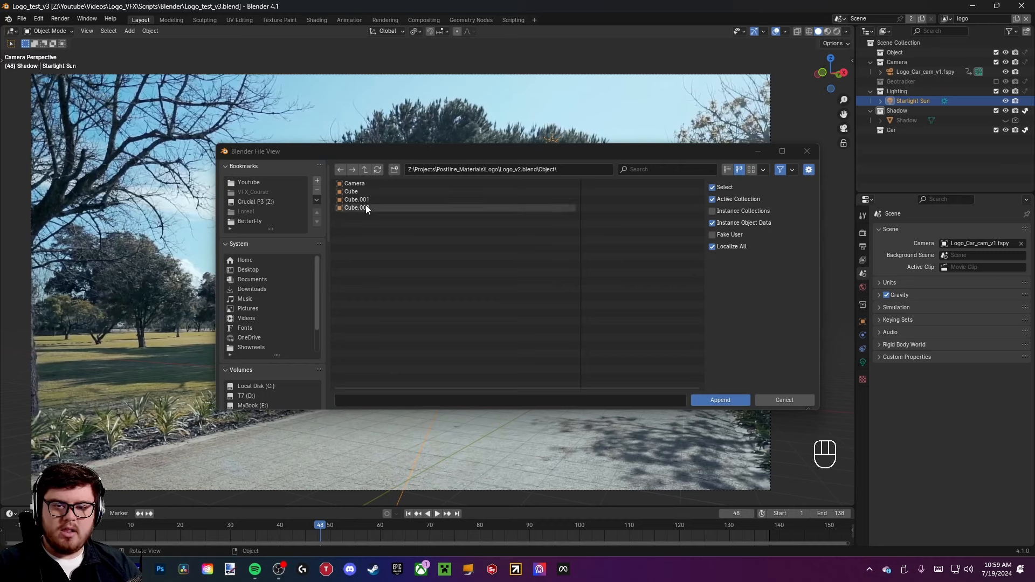
{"action": "left_click", "coordinate": [364, 170]}
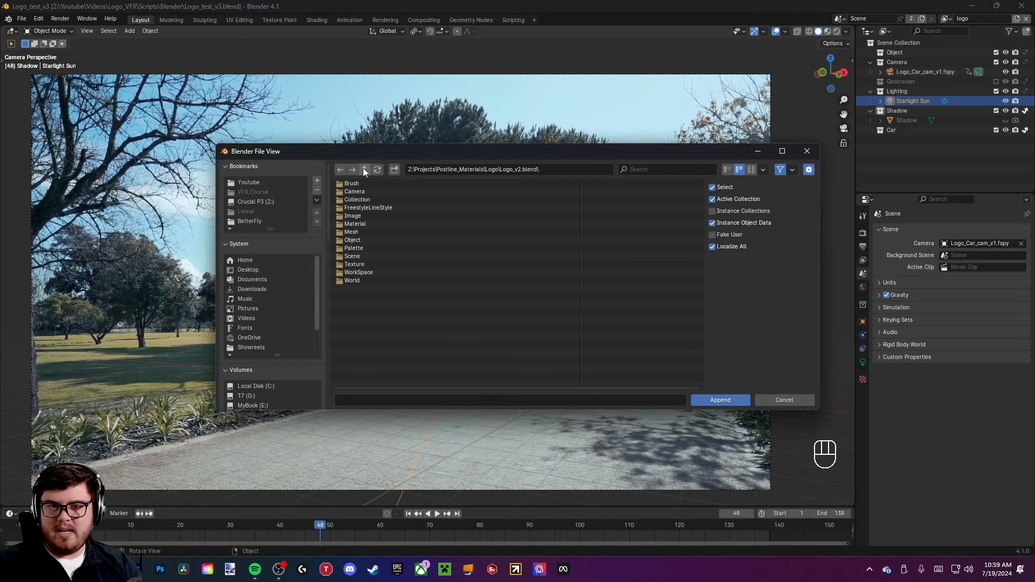
{"action": "left_click", "coordinate": [364, 170]}
{"action": "left_click", "coordinate": [380, 201]}
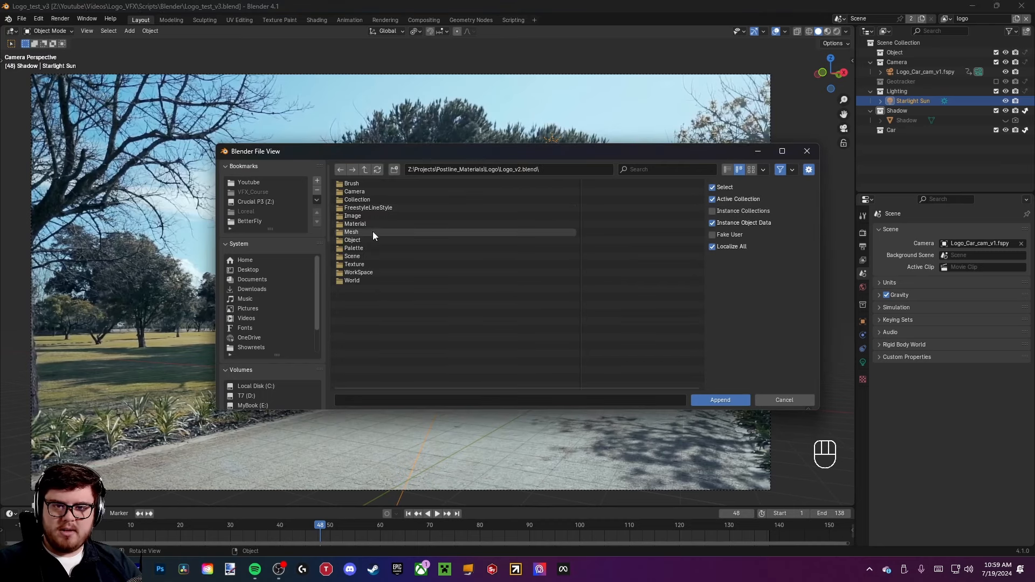
{"action": "left_click", "coordinate": [363, 240]}
{"action": "left_click", "coordinate": [364, 211]}
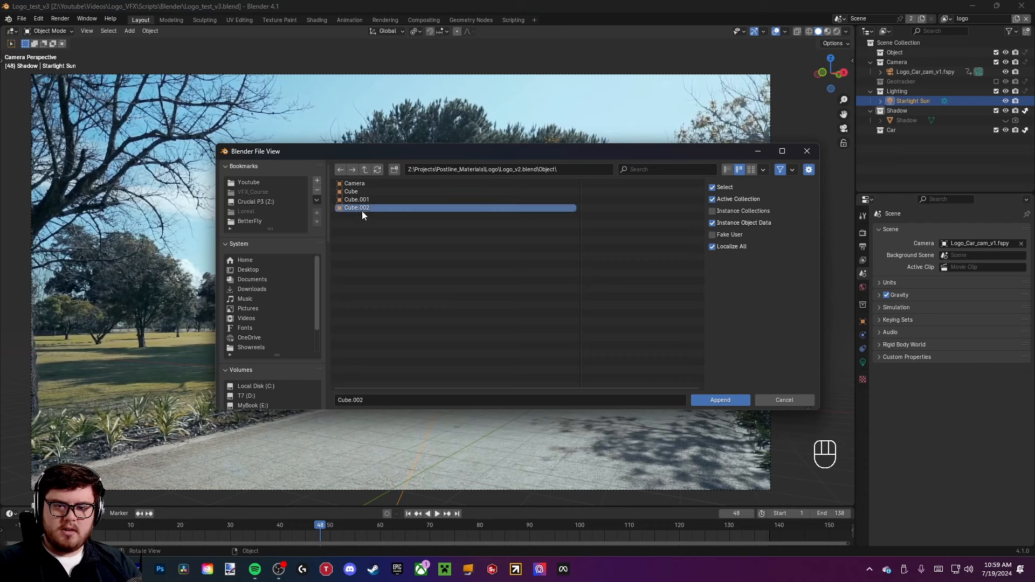
{"action": "left_click", "coordinate": [714, 401]}
- Select the appended logo object and save the project
{"action": "middle_click_drag", "start_coordinate": [586, 379], "coordinate": [526, 335], "text": "shift"}
{"action": "left_click", "coordinate": [558, 318]}
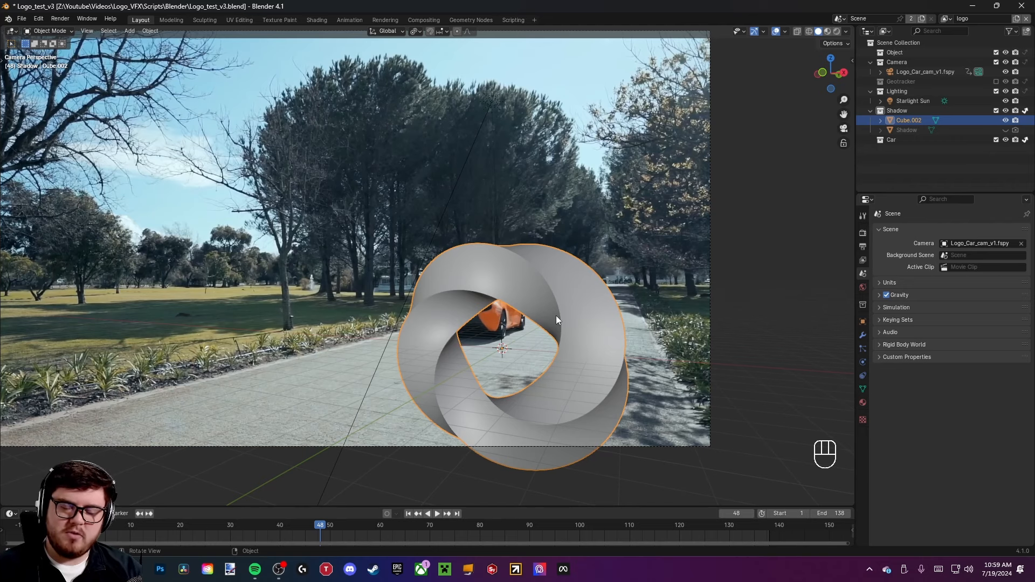
{"action": "key", "text": "ctrl+s"}
{"action": "key", "text": "ctrl+s"}
{"action": "key", "text": "ctrl+s"}
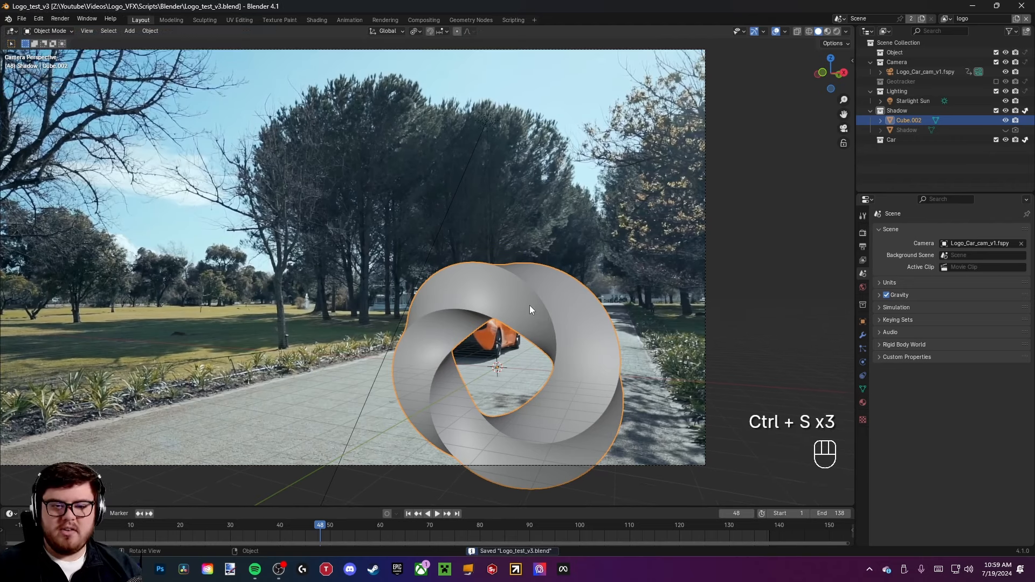
- Raise the logo object about 4.14 m along the global Z axis in the front view
{"action": "key", "text": "KP_1"}
{"action": "key", "text": "g"}
{"action": "key", "text": "z"}
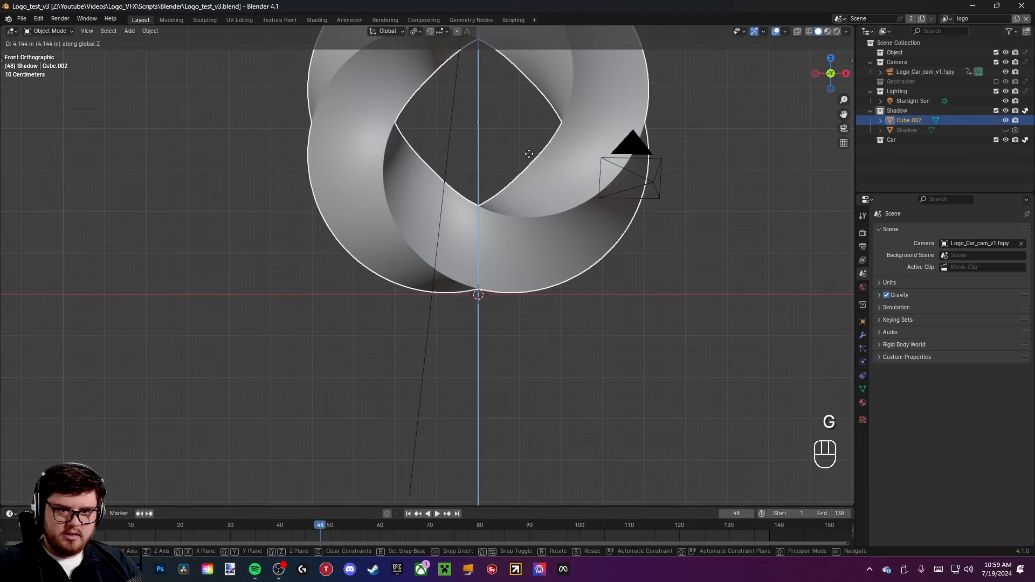
{"action": "left_click", "coordinate": [529, 153]}
- Scale the logo object down uniformly to about 0.74 while looking through the camera
{"action": "key", "text": "KP_0"}
{"action": "middle_click_drag", "start_coordinate": [529, 153], "coordinate": [558, 224], "text": "shift"}
{"action": "key", "text": "s"}
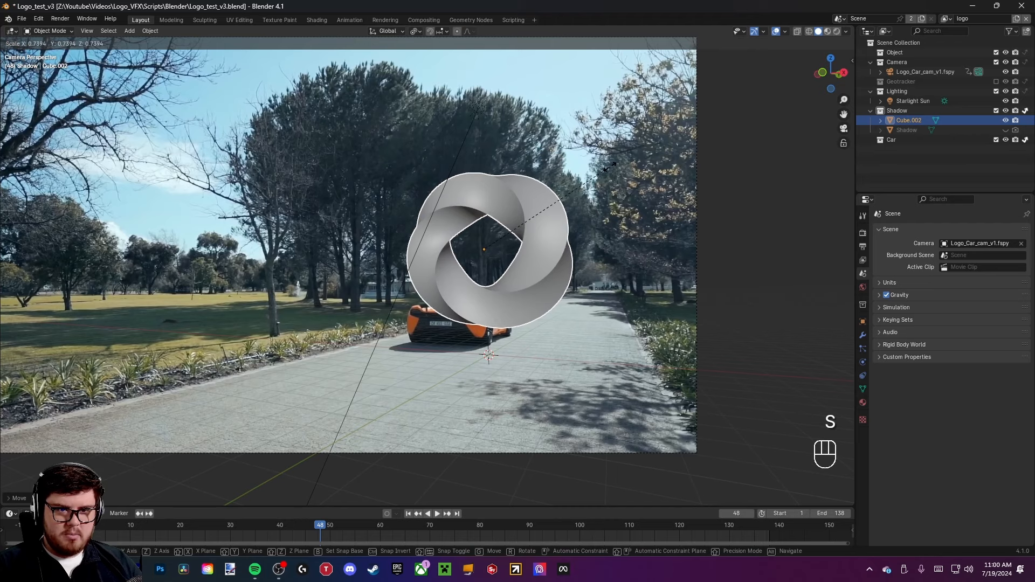
{"action": "left_click", "coordinate": [610, 167]}
- Raise the logo object about 0.74 m more along the global Z axis and save the project
{"action": "key", "text": "KP_1"}
{"action": "scroll", "coordinate": [610, 168], "scroll_direction": "up", "scroll_amount": 4}
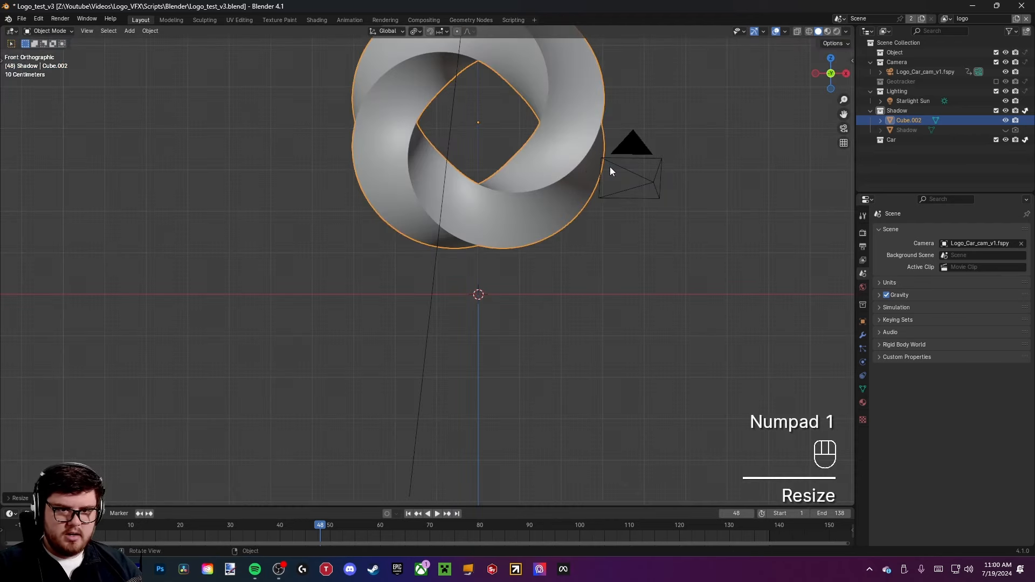
{"action": "key", "text": "g"}
{"action": "key", "text": "z"}
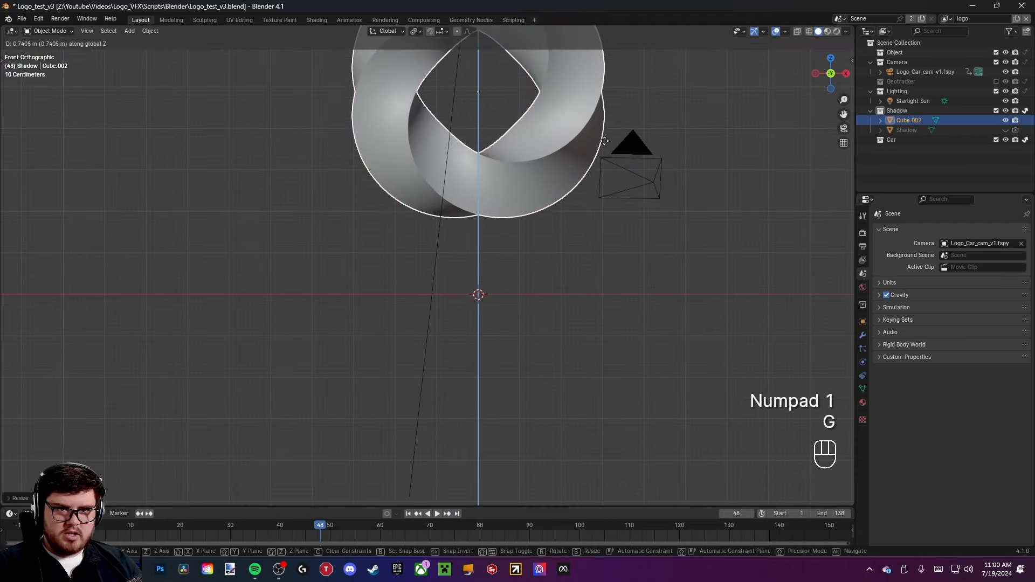
{"action": "left_click", "coordinate": [603, 141]}
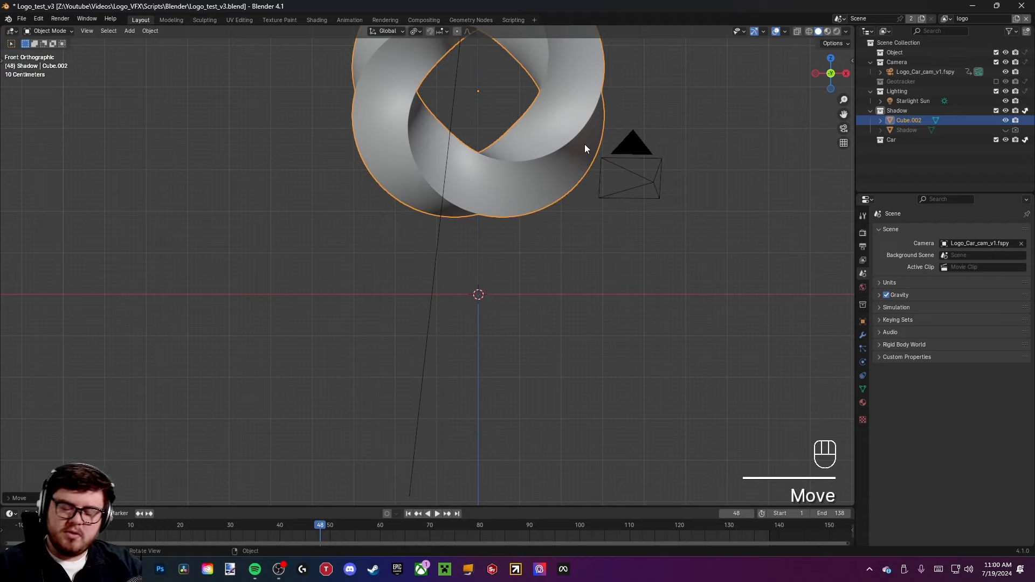
{"action": "key", "text": "ctrl+s"}
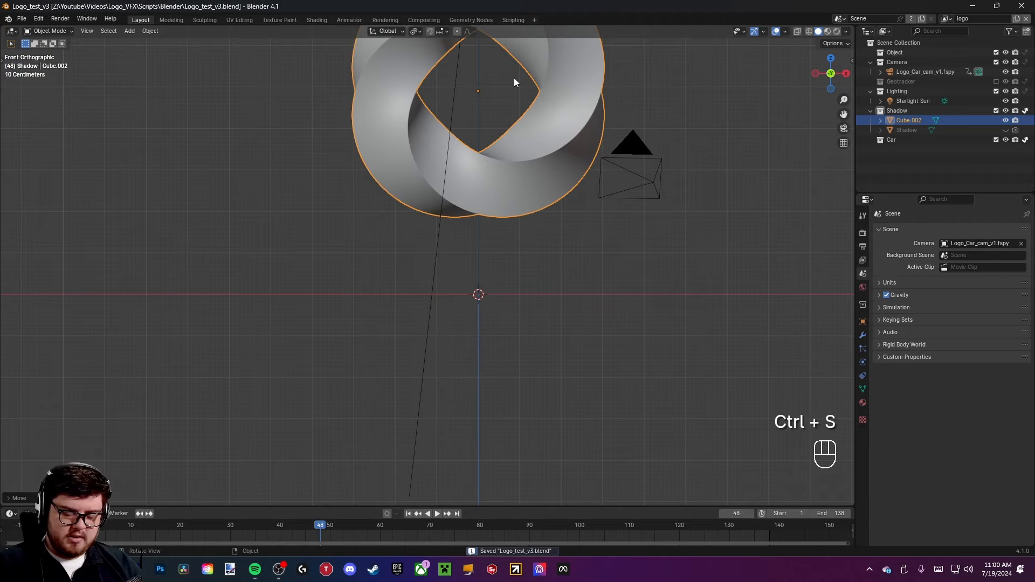
- Go to frame 22 in the camera view and save the project
{"action": "key", "text": "KP_0"}
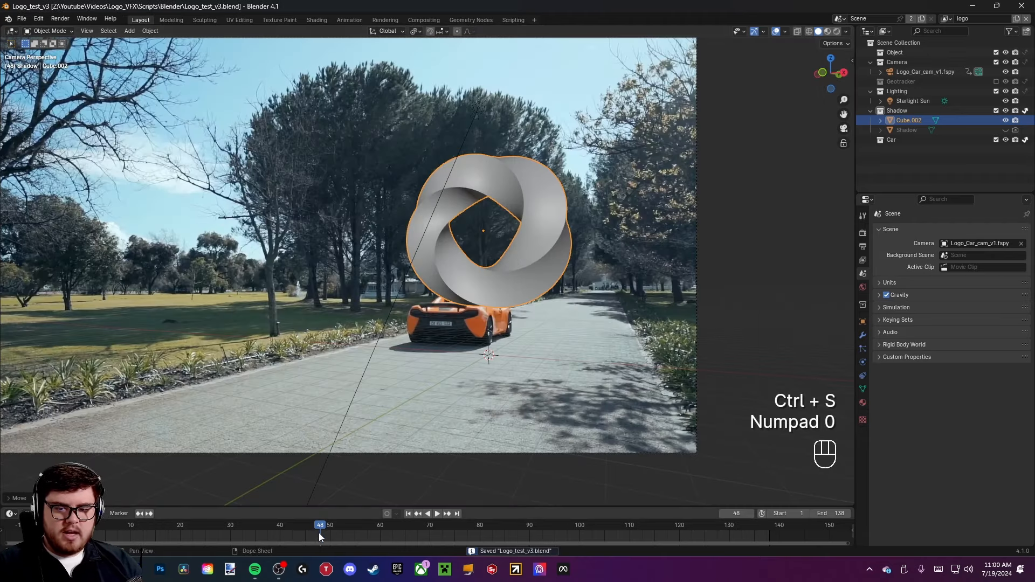
{"action": "left_click_drag", "start_coordinate": [315, 529], "coordinate": [190, 529]}
{"action": "middle_click_drag", "start_coordinate": [440, 386], "coordinate": [431, 354], "text": "shift"}
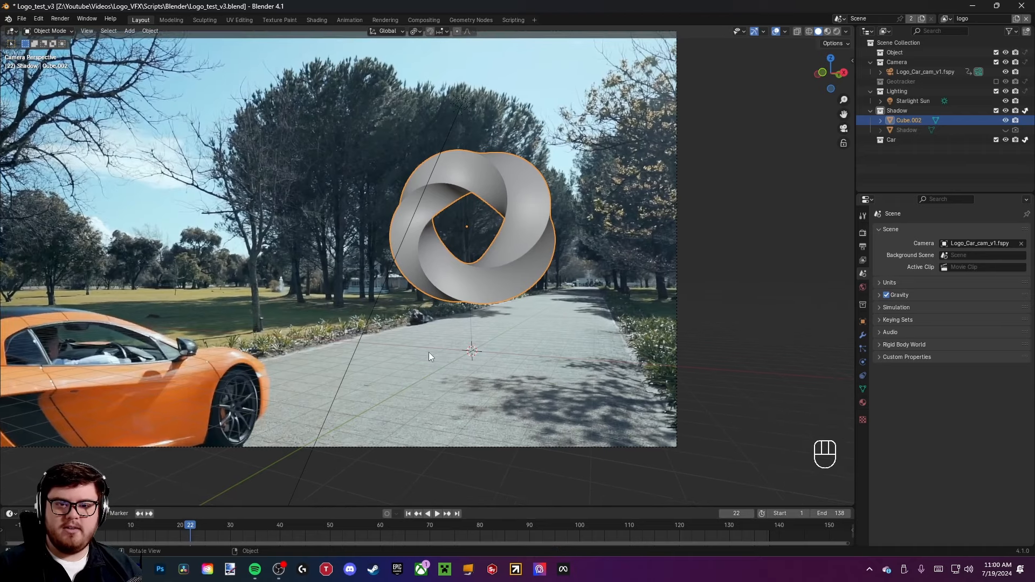
{"action": "middle_click_drag", "start_coordinate": [436, 303], "coordinate": [413, 329], "text": "shift"}
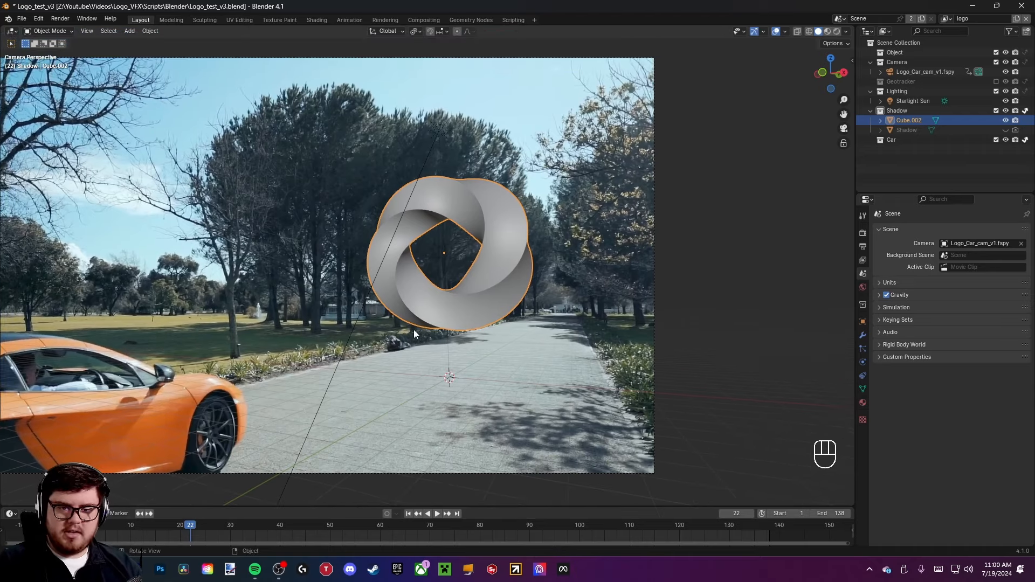
{"action": "scroll", "coordinate": [405, 356], "scroll_direction": "up", "scroll_amount": 3}
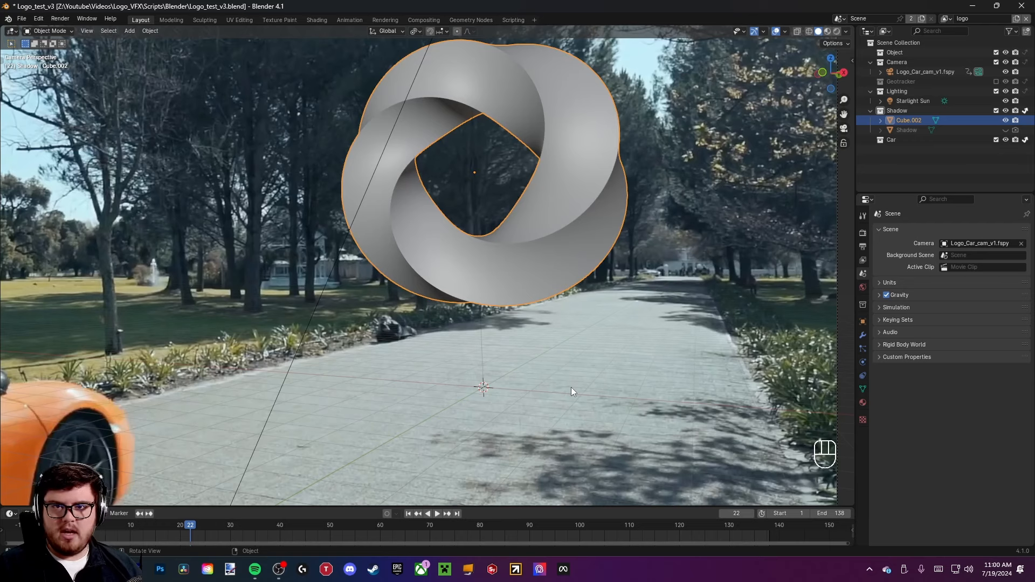
{"action": "key", "text": "ctrl+s"}
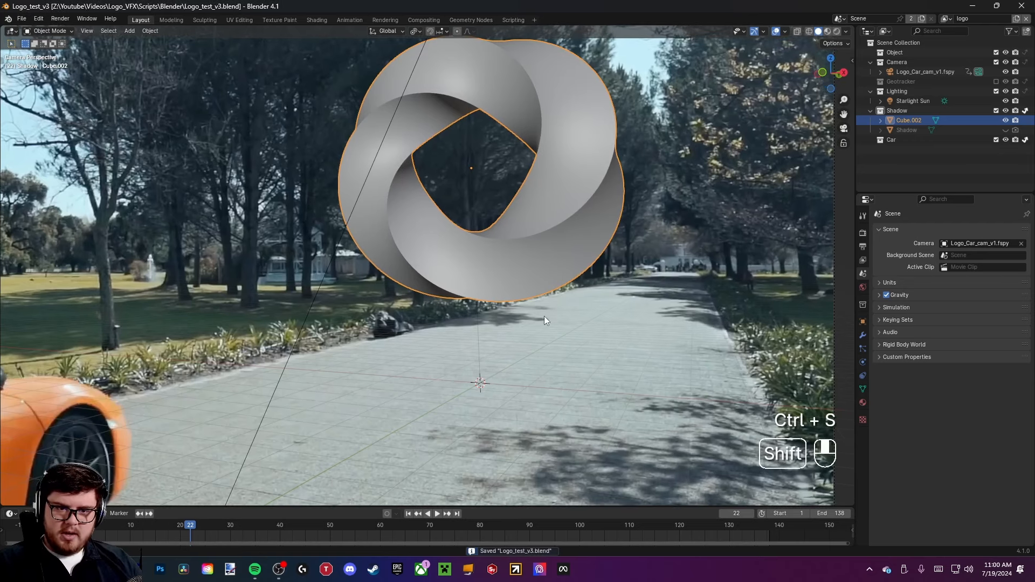
{"action": "middle_click_drag", "start_coordinate": [397, 264], "coordinate": [416, 284], "text": "shift"}
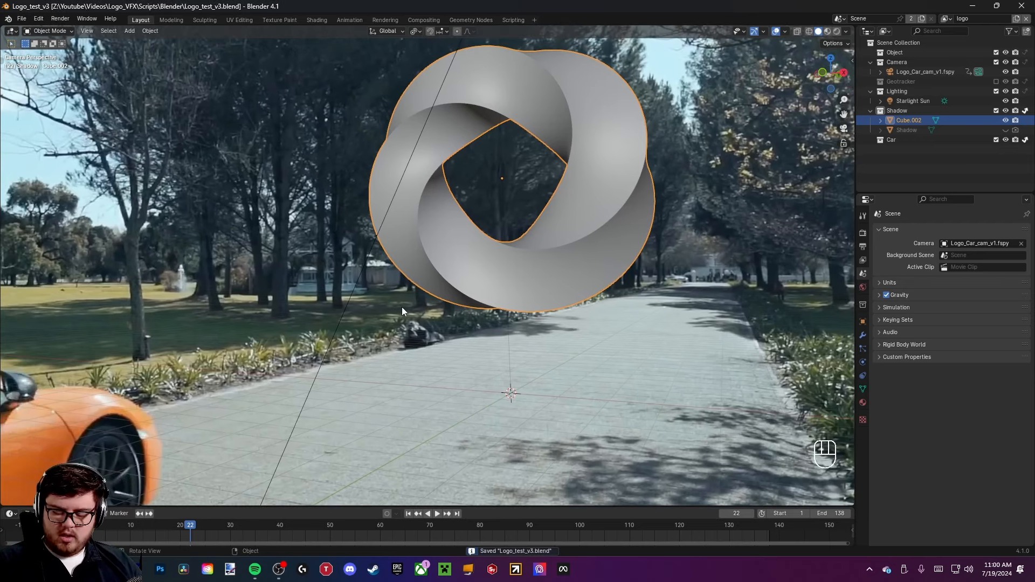
- Add a cube mesh at the 3D cursor on the road beneath the logo
{"action": "key", "text": "shift+a"}
{"action": "mouse_move", "coordinate": [380, 335]}
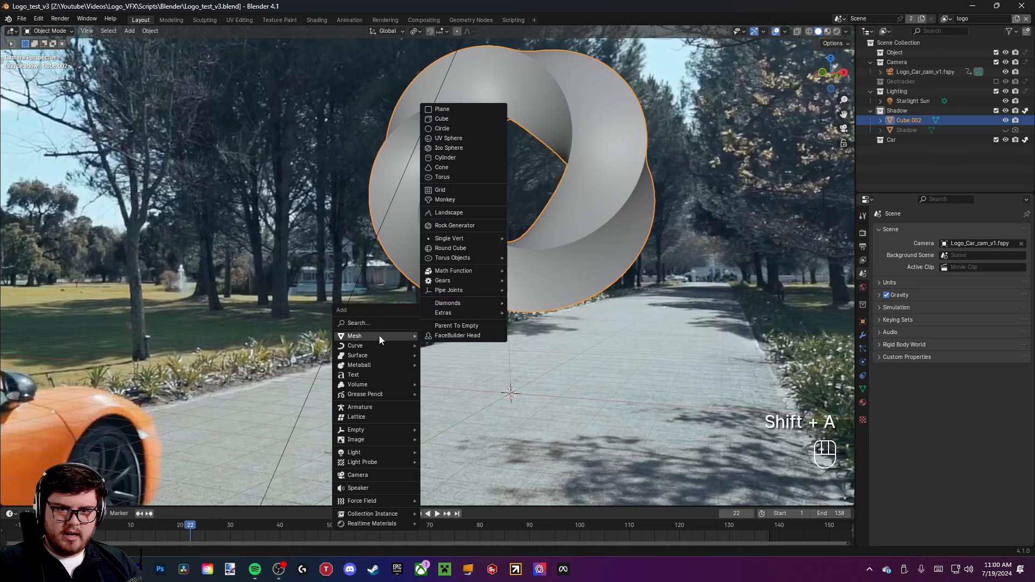
{"action": "left_click", "coordinate": [442, 119]}
{"action": "middle_click_drag", "start_coordinate": [447, 274], "coordinate": [426, 267], "text": "shift"}
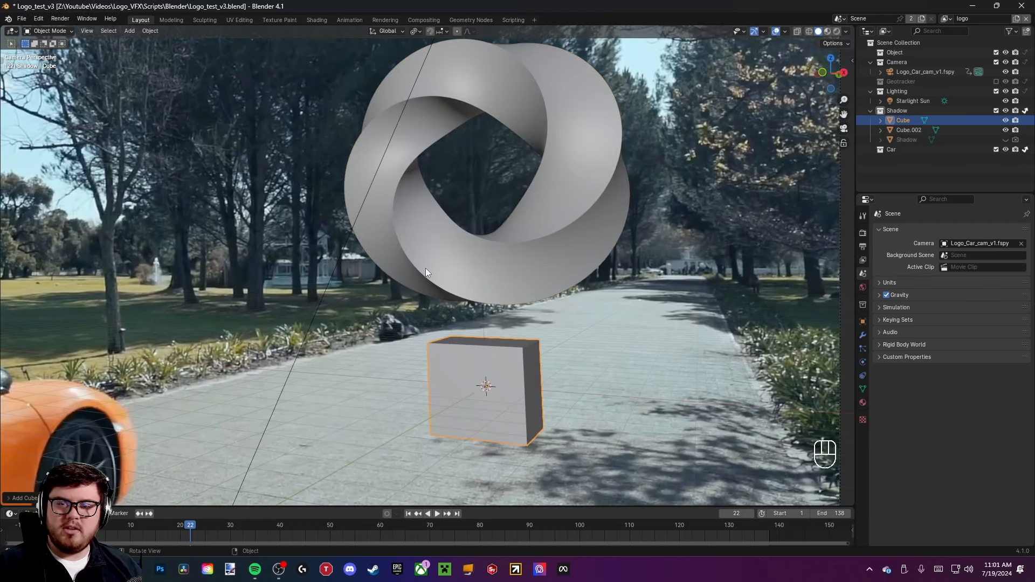
{"action": "middle_click_drag", "start_coordinate": [523, 358], "coordinate": [481, 313], "text": "shift"}
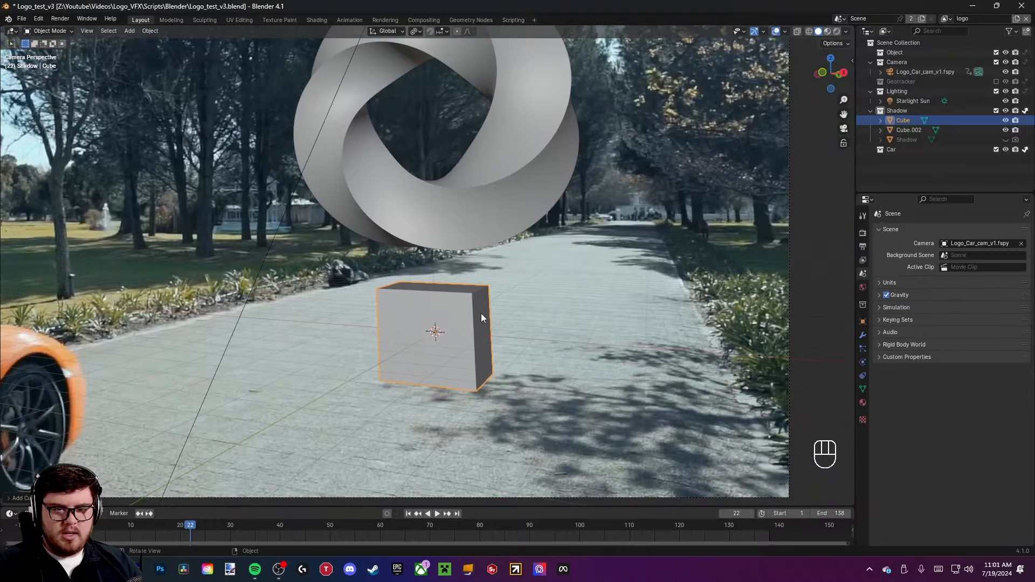
- Move all of the cube's geometry down along Z in Edit Mode, snapping so its top face is level with its origin
{"action": "key", "text": "KP_1"}
{"action": "middle_click_drag", "start_coordinate": [418, 342], "coordinate": [395, 335], "text": "shift"}
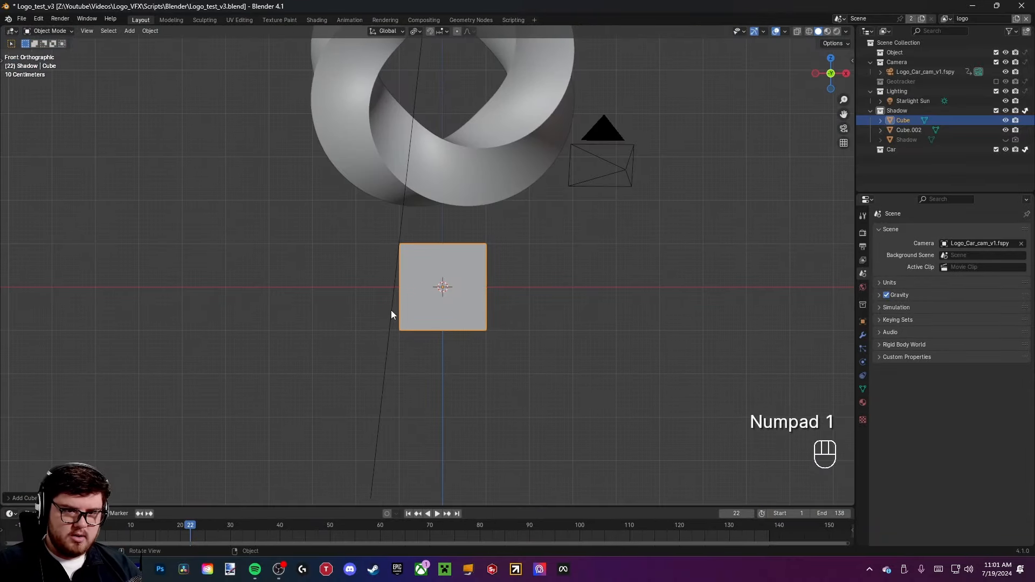
{"action": "key", "text": "KP_0"}
{"action": "key", "text": "Tab"}
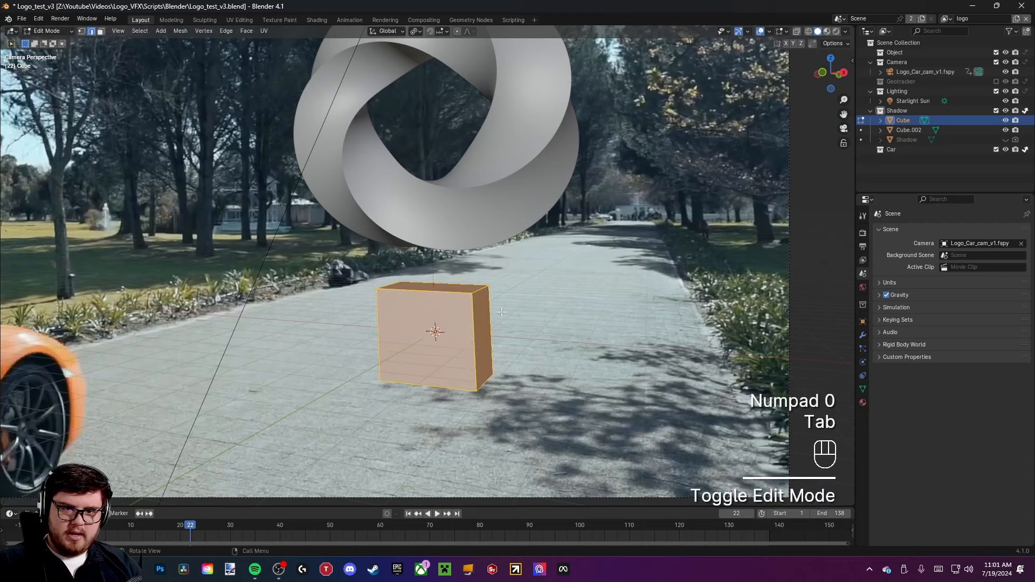
{"action": "key", "text": "a"}
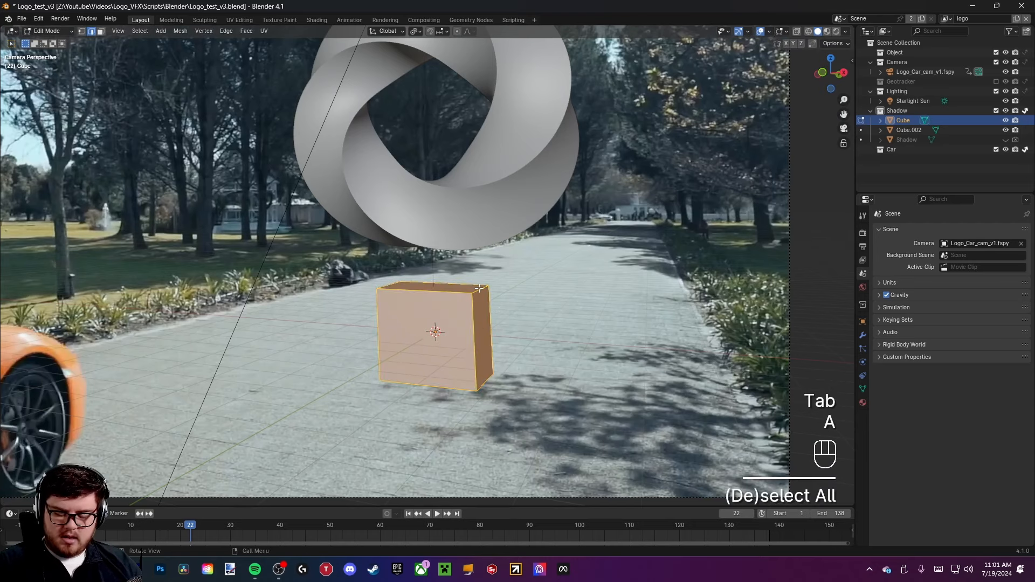
{"action": "key", "text": "g"}
{"action": "key", "text": "z"}
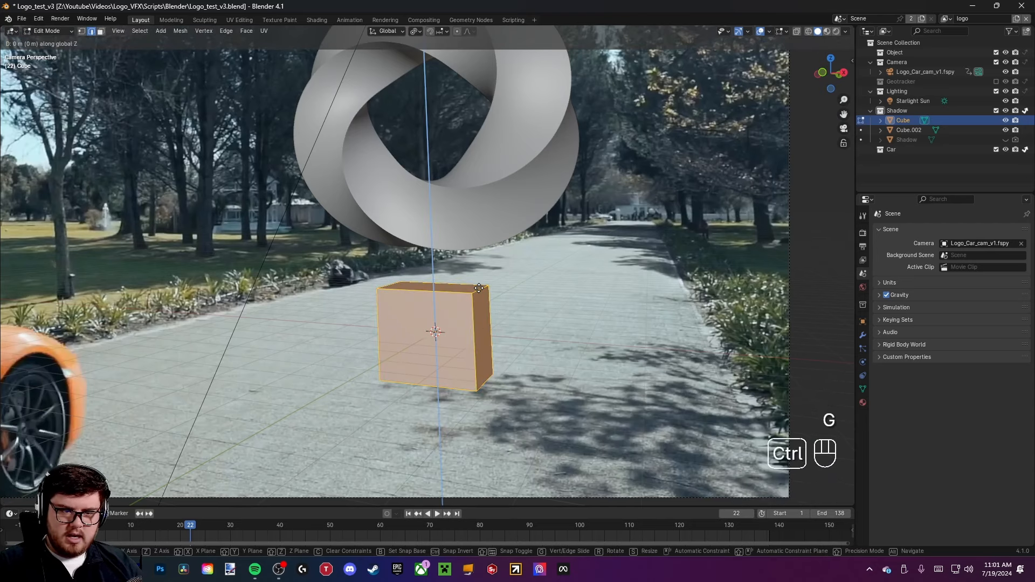
{"action": "left_click", "coordinate": [472, 348], "text": "ctrl"}
{"action": "scroll", "coordinate": [456, 347], "scroll_direction": "up", "scroll_amount": 6}
{"action": "key", "text": "Tab"}
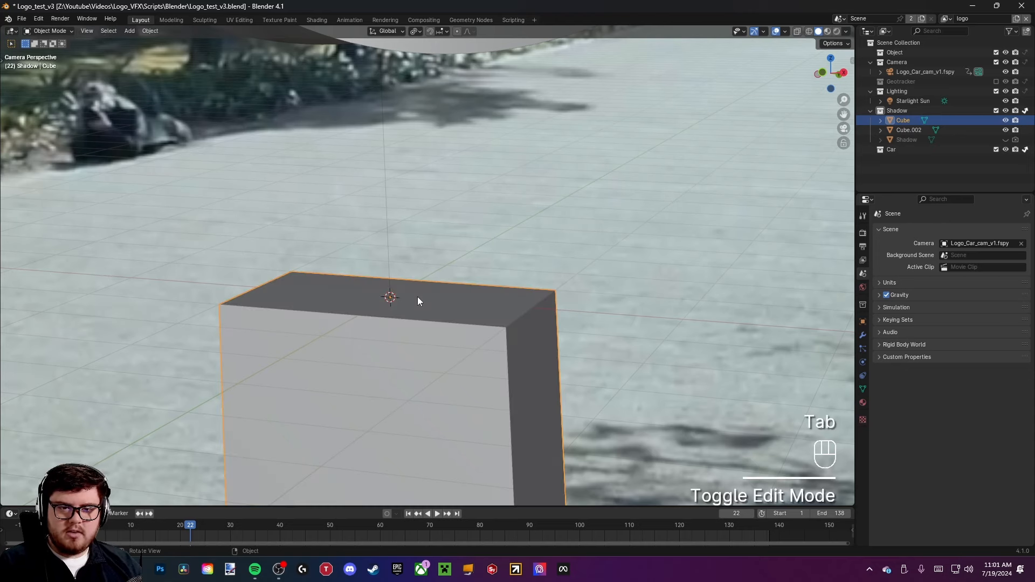
- Check from the front view that the cube's top face aligns with the ground line, trying a uniform scale about its origin
{"action": "key", "text": "KP_1"}
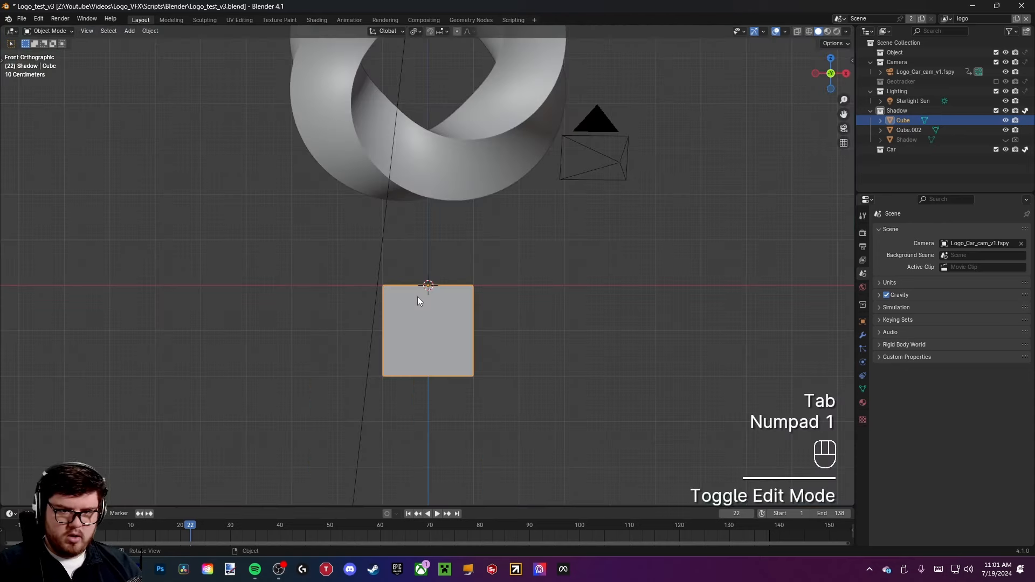
{"action": "scroll", "coordinate": [418, 294], "scroll_direction": "up", "scroll_amount": 10}
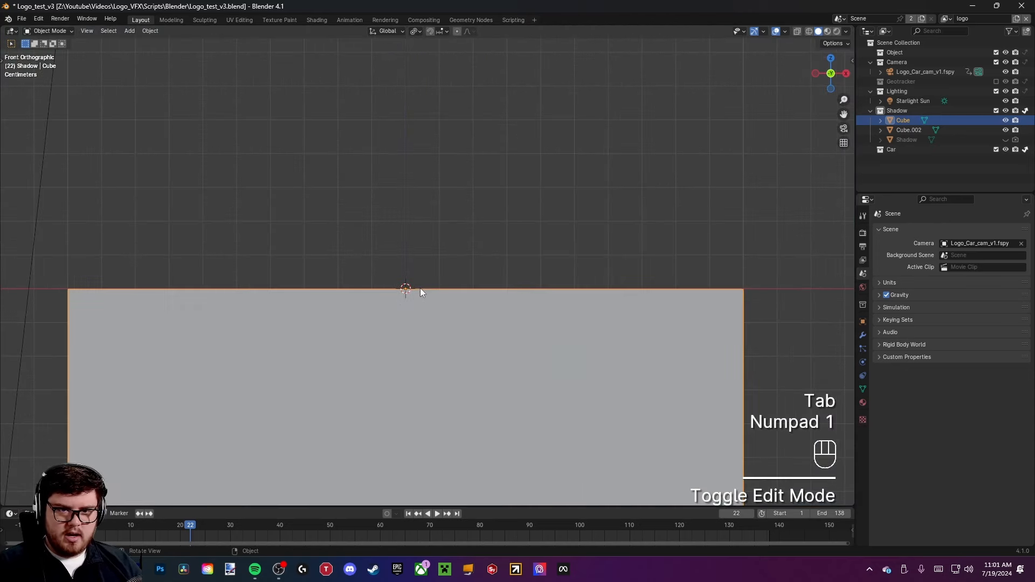
{"action": "scroll", "coordinate": [383, 299], "scroll_direction": "down", "scroll_amount": 7}
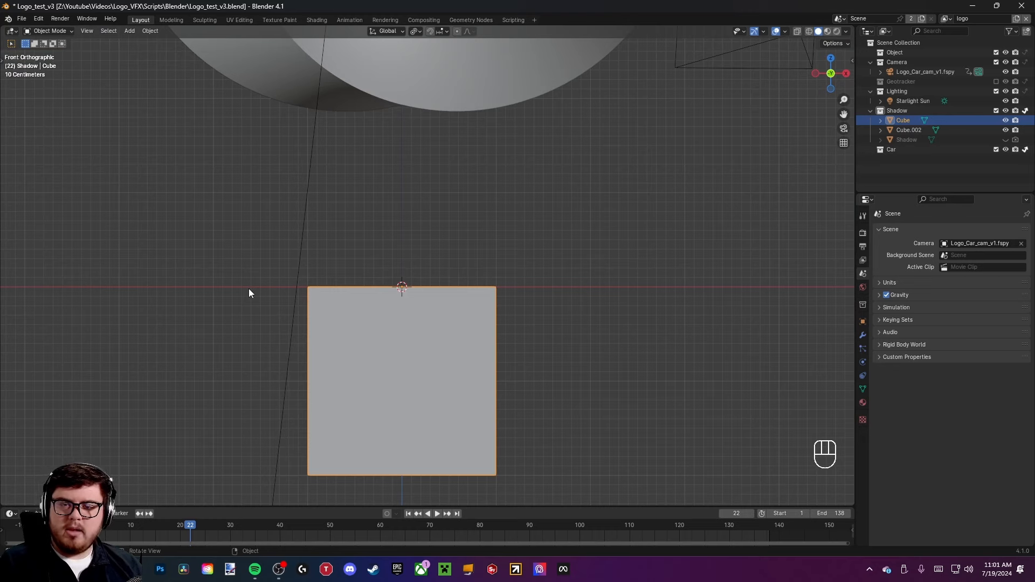
{"action": "scroll", "coordinate": [451, 301], "scroll_direction": "down", "scroll_amount": 7}
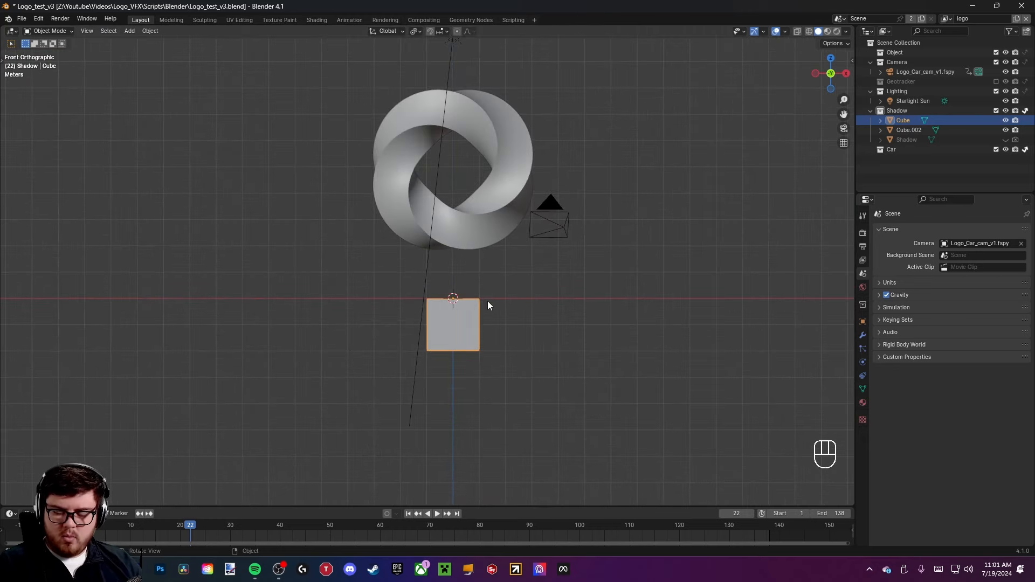
{"action": "key", "text": "s"}
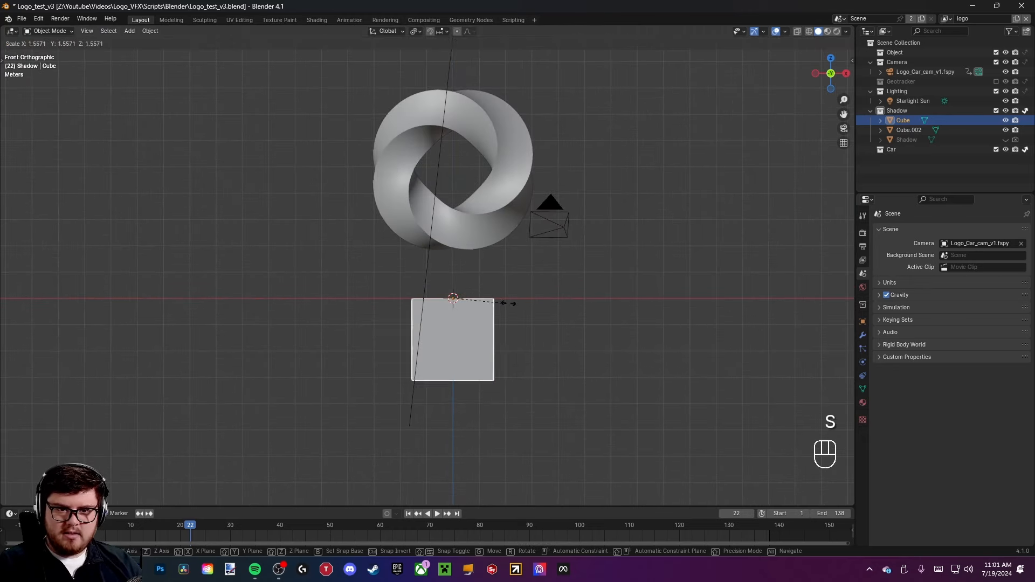
{"action": "right_click", "coordinate": [626, 295]}
{"action": "middle_click_drag", "start_coordinate": [604, 293], "coordinate": [542, 311]}
{"action": "key", "text": "KP_0"}
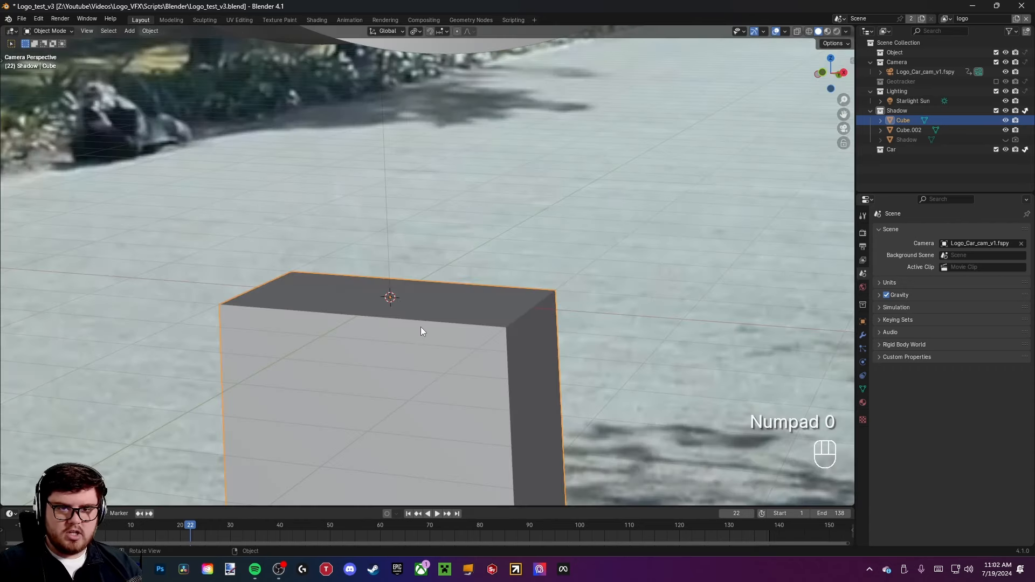
{"action": "key", "text": "KP_1"}
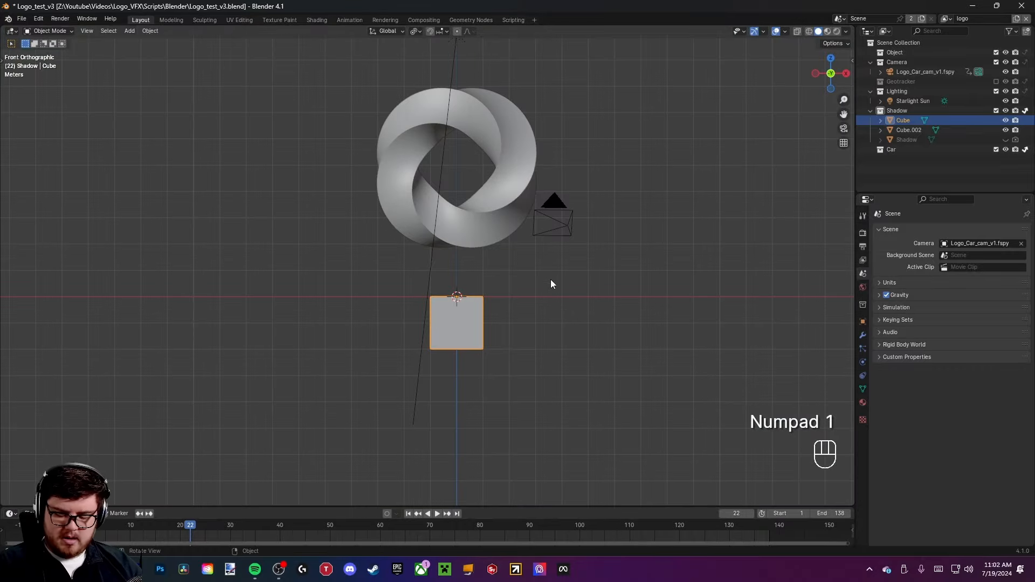
- In the camera view, scale the cube only along X and Y until its top covers the whole road area to the horizon
{"action": "key", "text": "KP_0"}
{"action": "scroll", "coordinate": [494, 283], "scroll_direction": "down", "scroll_amount": 2}
{"action": "key", "text": "s"}
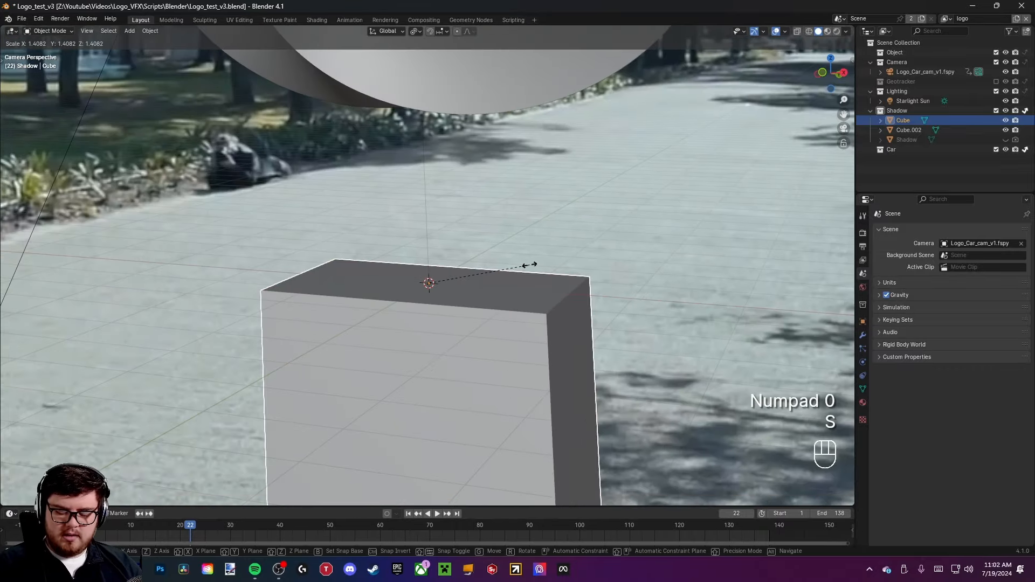
{"action": "key", "text": "shift+z"}
{"action": "left_click", "coordinate": [654, 264]}
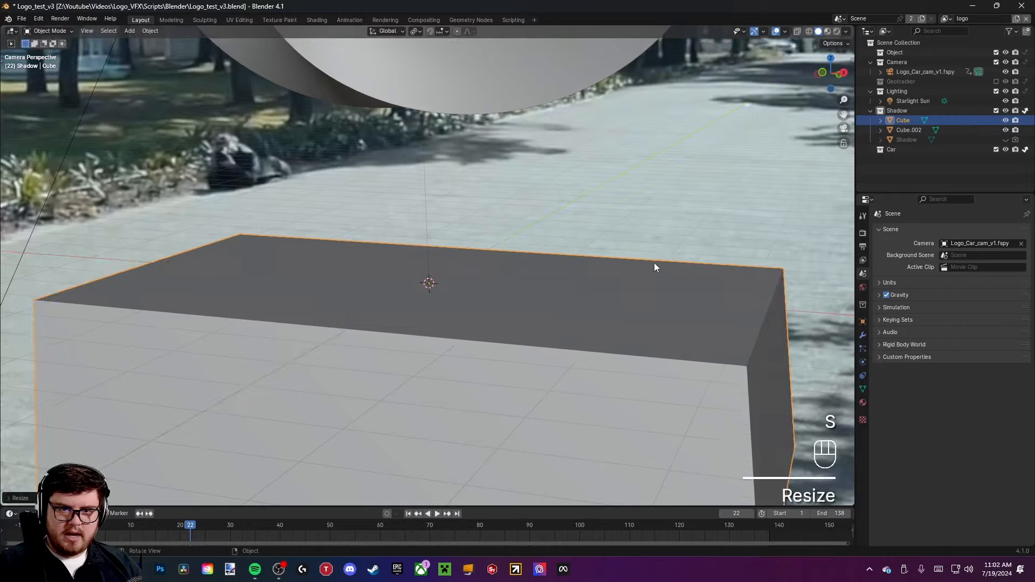
{"action": "scroll", "coordinate": [654, 265], "scroll_direction": "down", "scroll_amount": 5}
{"action": "middle_click_drag", "start_coordinate": [652, 267], "coordinate": [566, 266], "text": "shift"}
{"action": "key", "text": "s"}
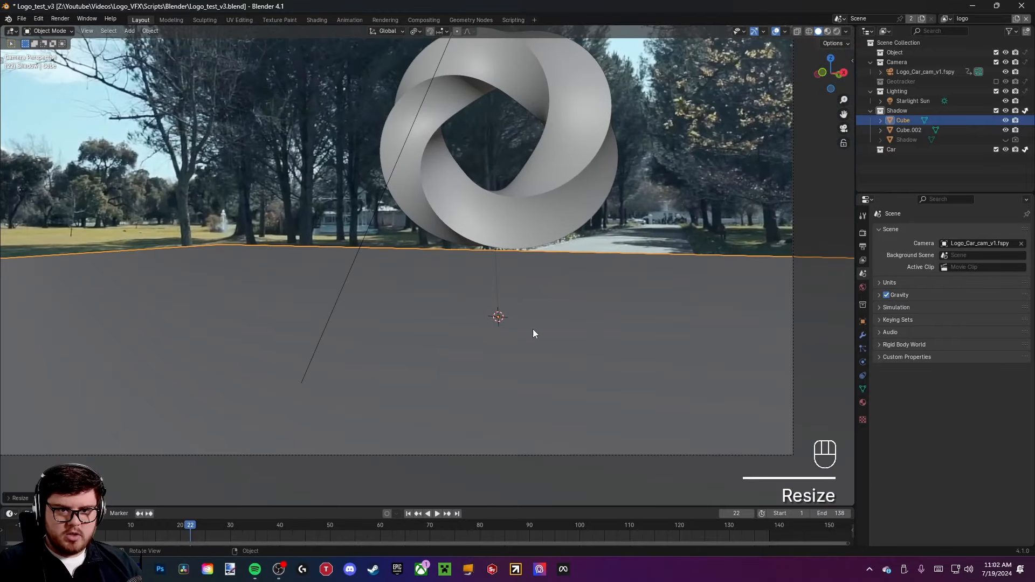
{"action": "middle_click_drag", "start_coordinate": [585, 294], "coordinate": [497, 346], "text": "shift"}
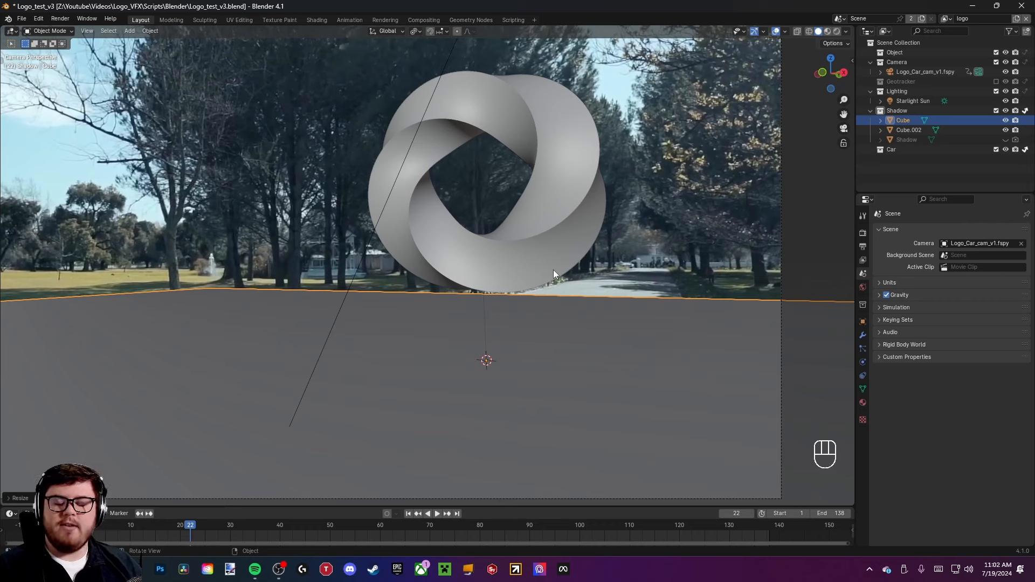
{"action": "middle_click_drag", "start_coordinate": [522, 257], "coordinate": [491, 287], "text": "shift"}
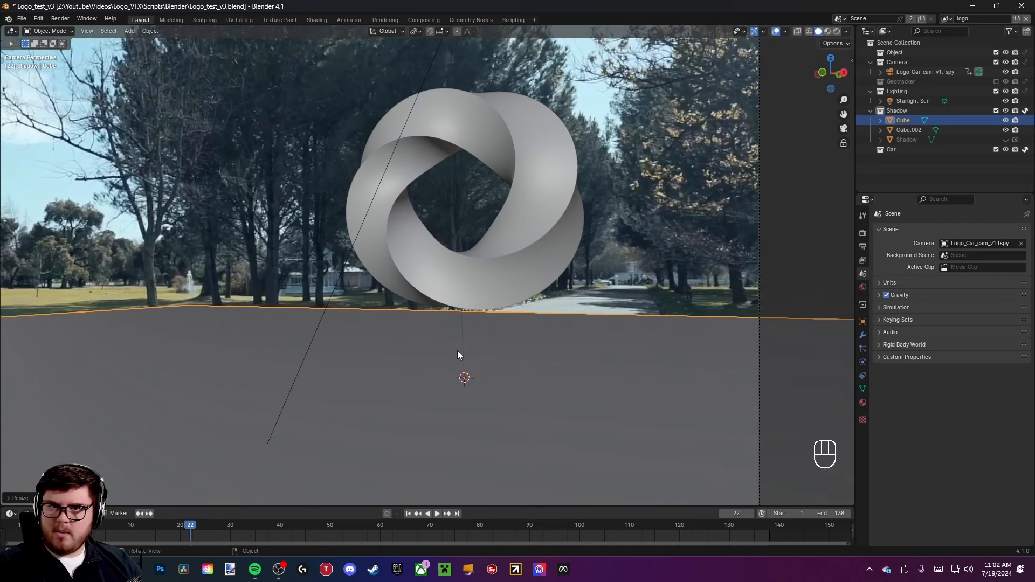
{"action": "middle_click_drag", "start_coordinate": [458, 353], "coordinate": [504, 331], "text": "shift"}
- Save the project and add Cloth physics to the logo mesh
{"action": "left_click", "coordinate": [514, 271]}
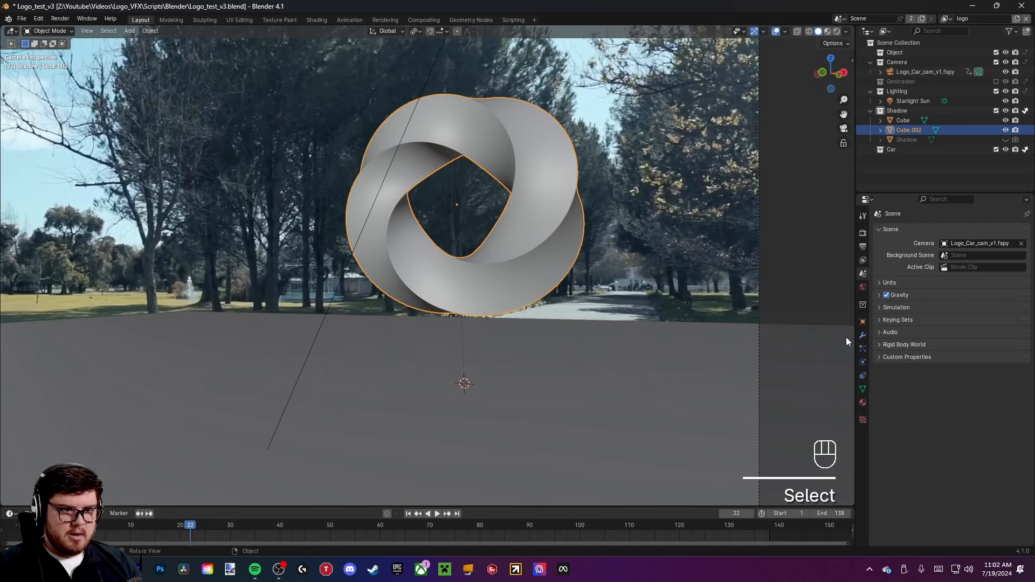
{"action": "left_click", "coordinate": [863, 361]}
{"action": "key", "text": "ctrl+s"}
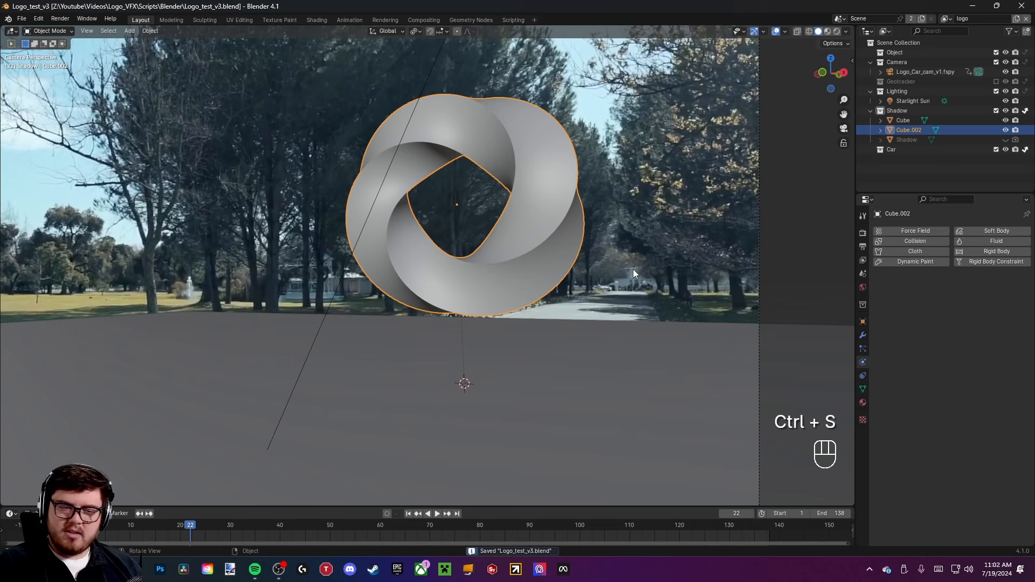
{"action": "left_click", "coordinate": [921, 249]}
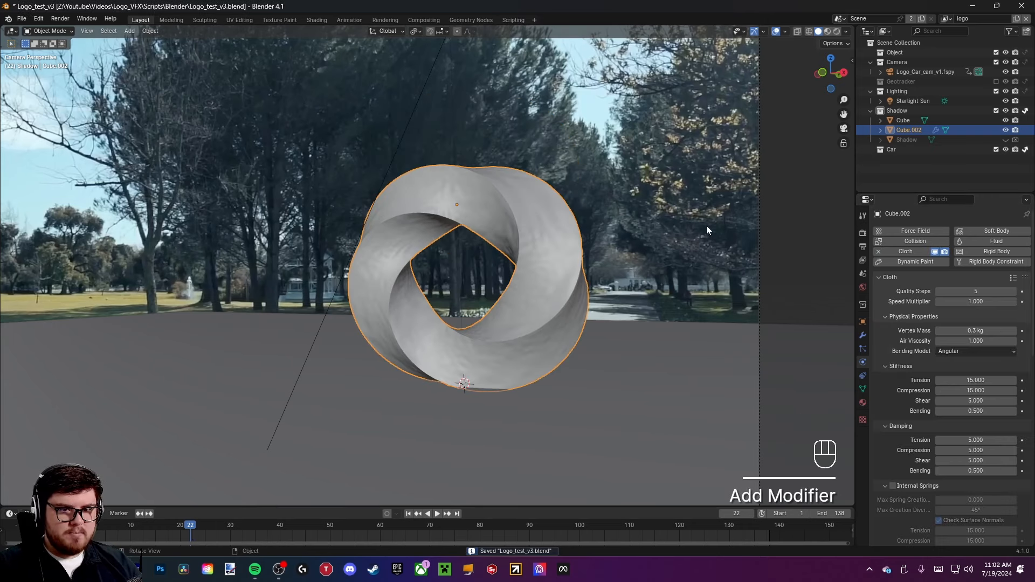
- Play back the logo's cloth simulation, return to frame 1 and save the project
{"action": "left_click", "coordinate": [408, 513]}
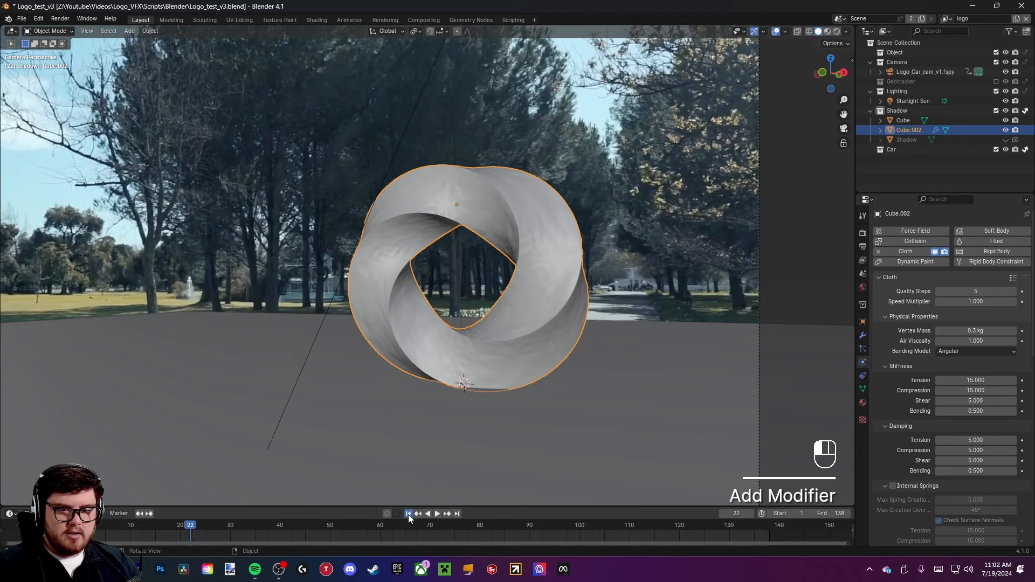
{"action": "key", "text": "space"}
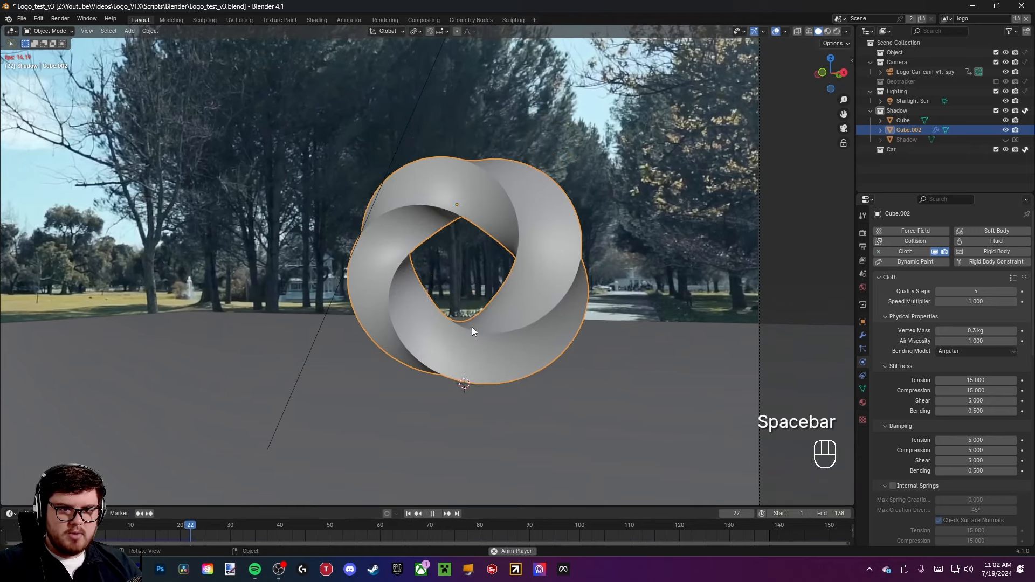
{"action": "key", "text": "space"}
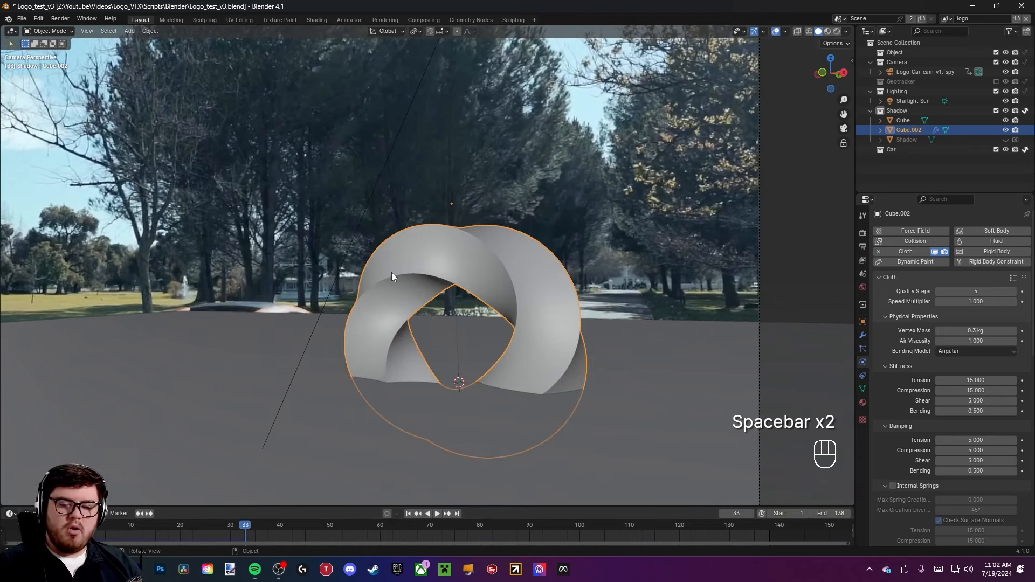
{"action": "left_click", "coordinate": [410, 515]}
{"action": "key", "text": "ctrl+s"}
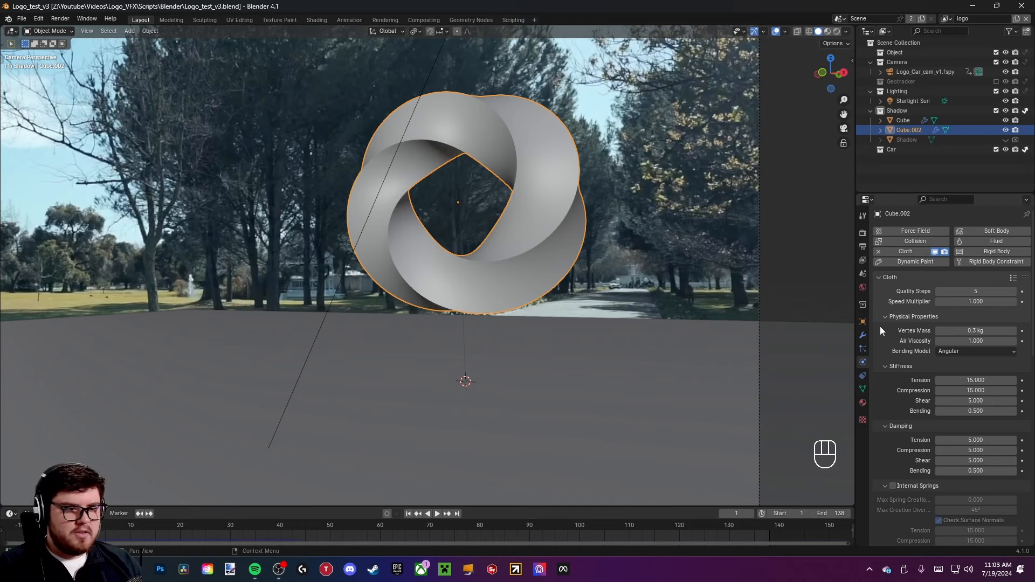
- Enable Internal Springs in the logo's cloth settings and play the simulation to frame 50
{"action": "scroll", "coordinate": [881, 329], "scroll_direction": "down", "scroll_amount": 5}
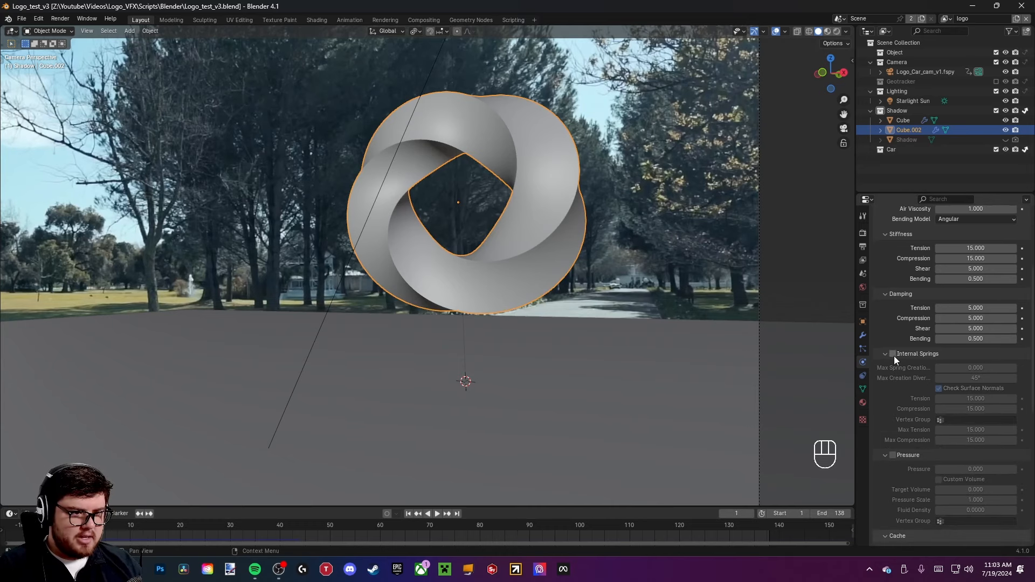
{"action": "left_click", "coordinate": [893, 354]}
{"action": "key", "text": "space"}
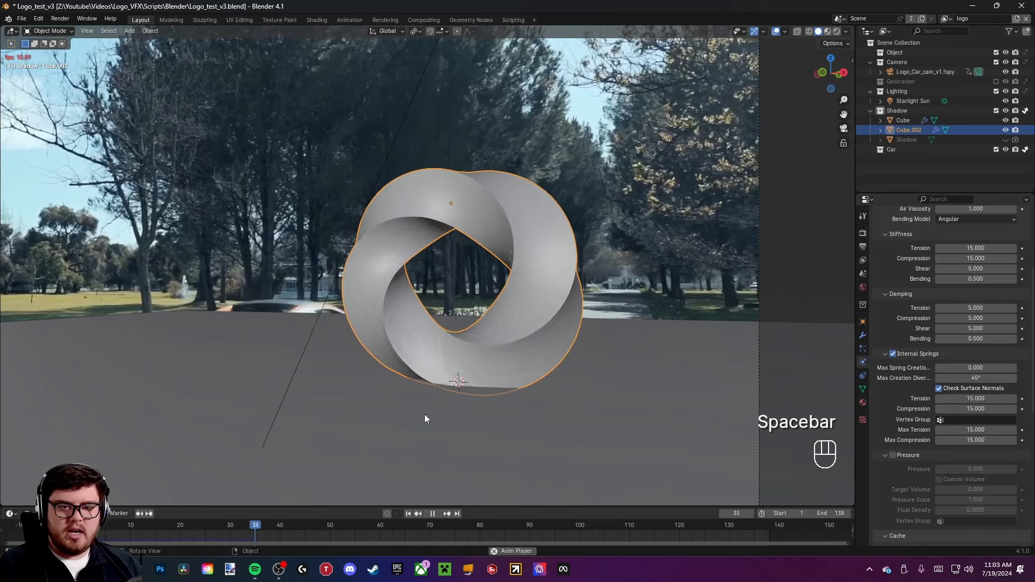
{"action": "key", "text": "space"}
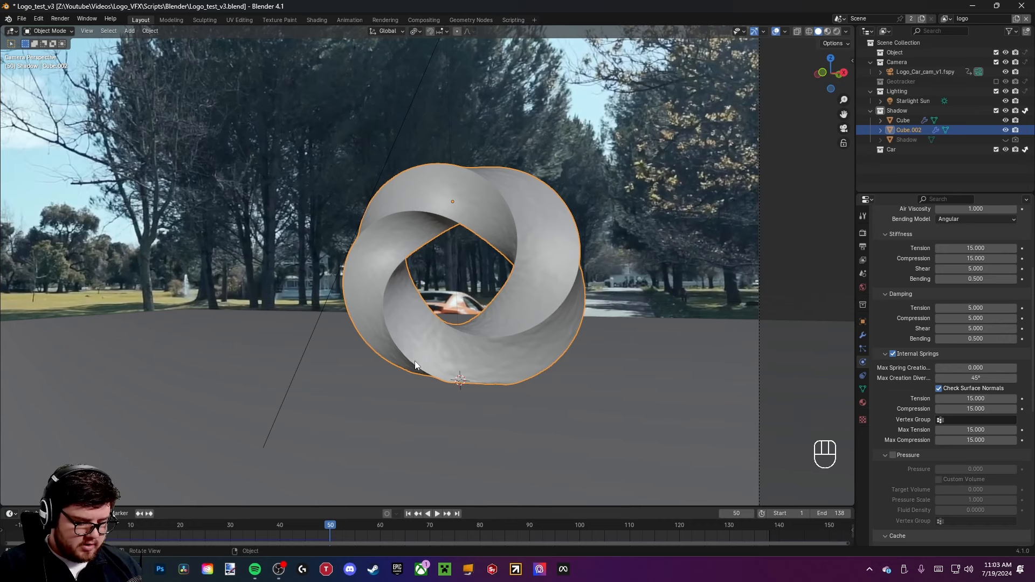
- Set the internal springs' Max Creation Diversion to 15° and replay the simulation from the first frame
{"action": "left_click", "coordinate": [985, 378]}
{"action": "type", "text": "15"}
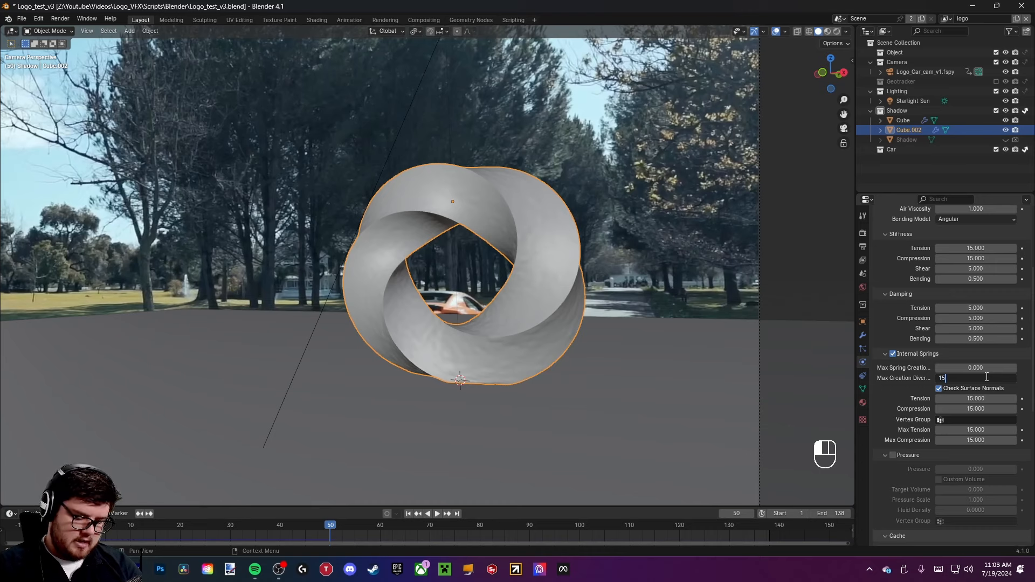
{"action": "key", "text": "Return"}
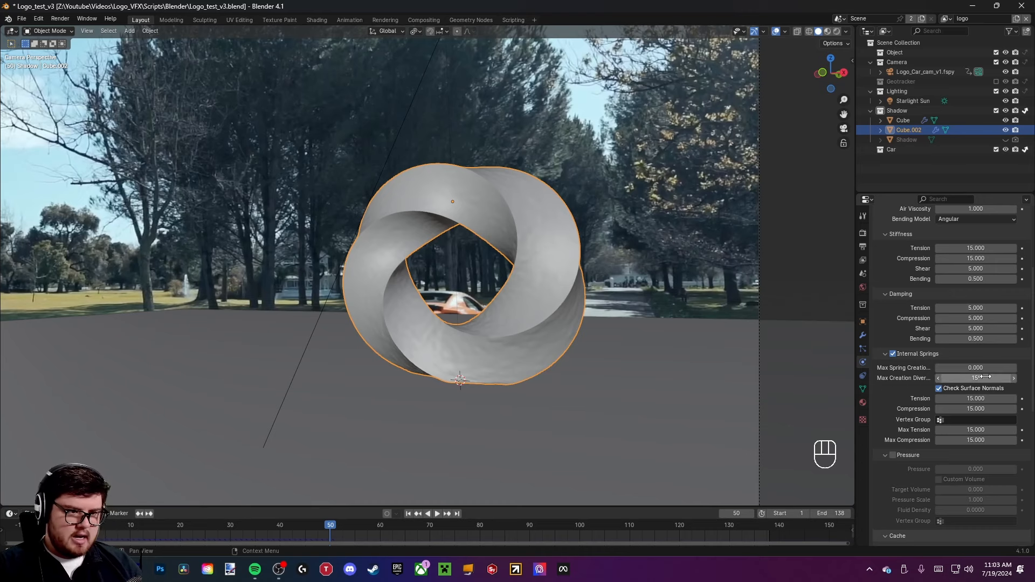
{"action": "left_click", "coordinate": [409, 513]}
{"action": "key", "text": "space"}
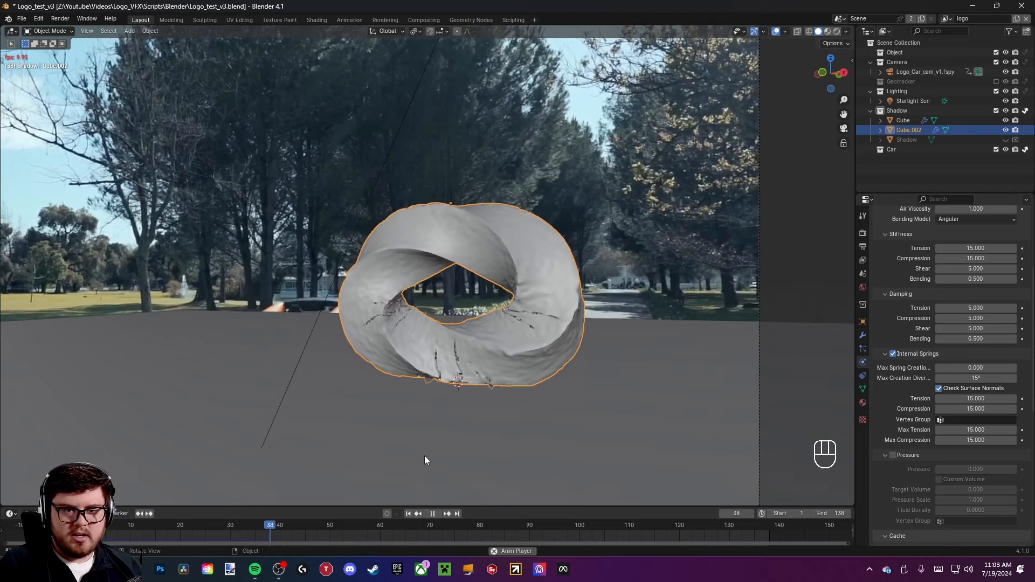
{"action": "key", "text": "space"}
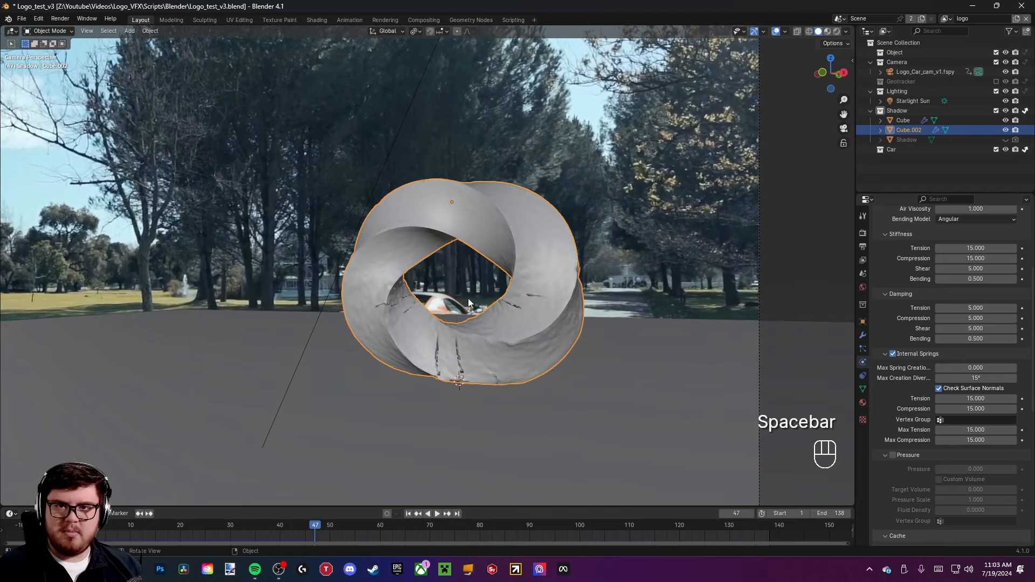
- Return to frame 1, examine the logo's mesh density in Edit Mode and save the project
{"action": "scroll", "coordinate": [893, 426], "scroll_direction": "down", "scroll_amount": 5}
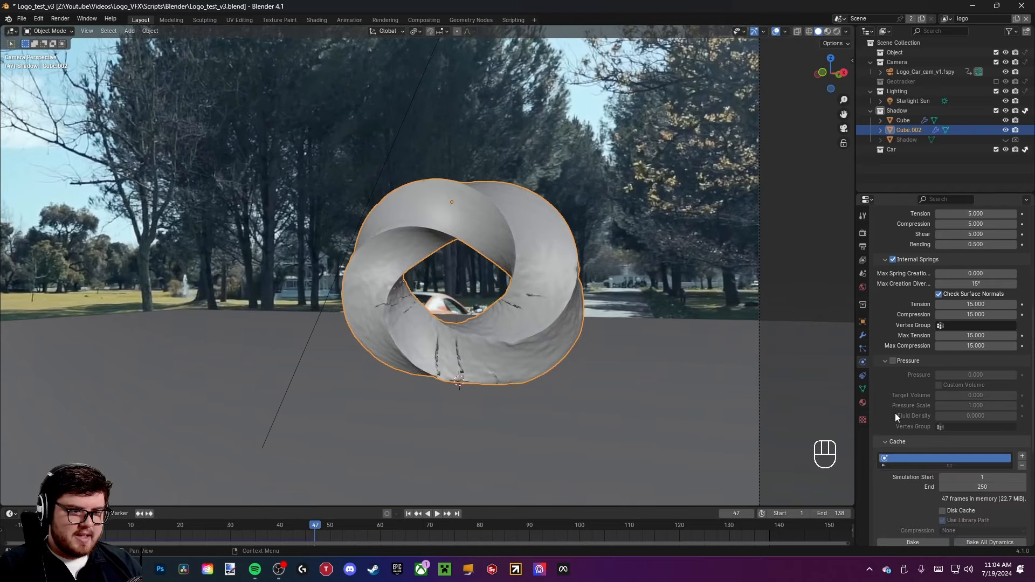
{"action": "scroll", "coordinate": [887, 441], "scroll_direction": "down", "scroll_amount": 8}
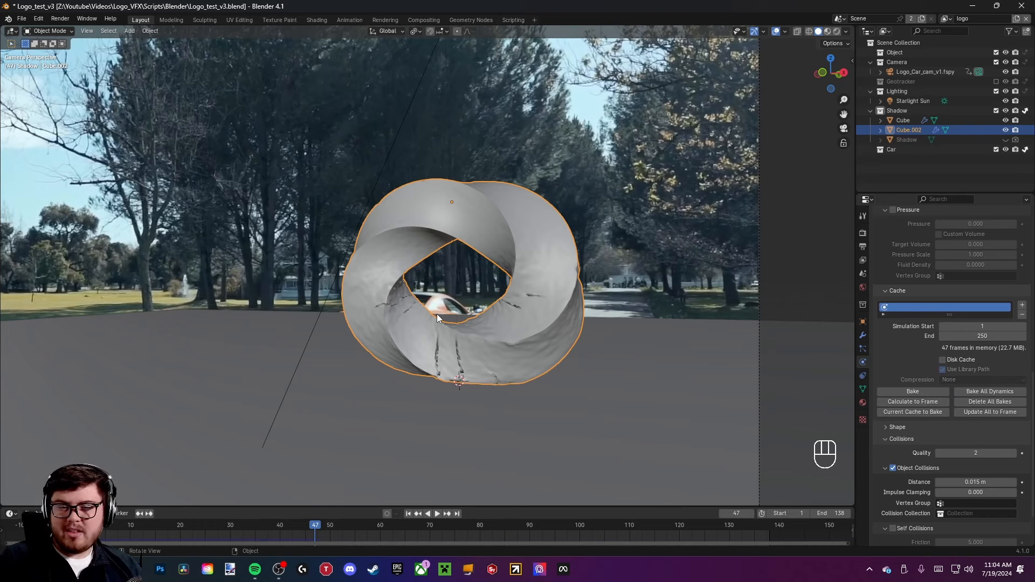
{"action": "left_click", "coordinate": [409, 514]}
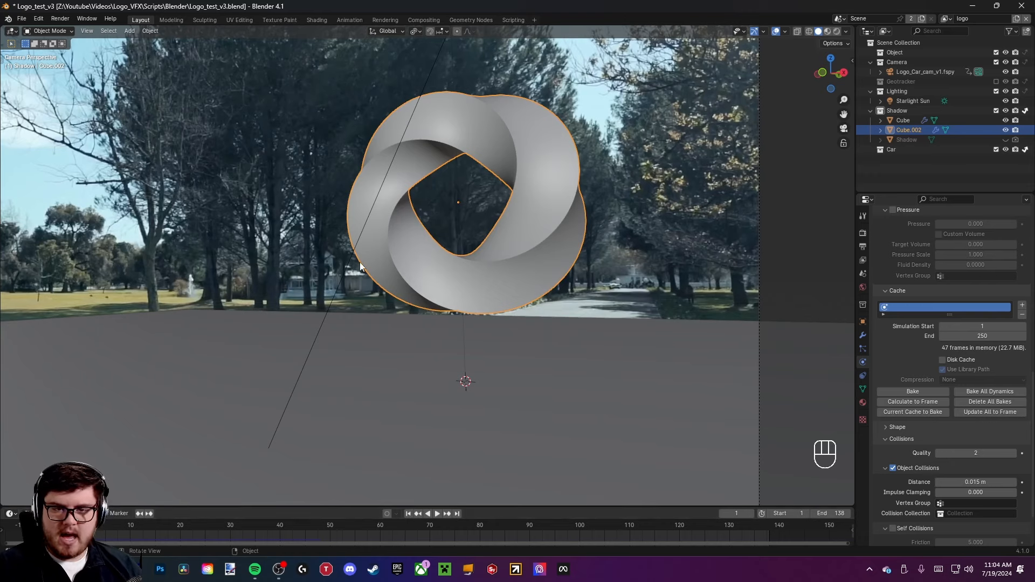
{"action": "scroll", "coordinate": [532, 234], "scroll_direction": "up", "scroll_amount": 5}
{"action": "middle_click_drag", "start_coordinate": [532, 234], "coordinate": [503, 269], "text": "shift"}
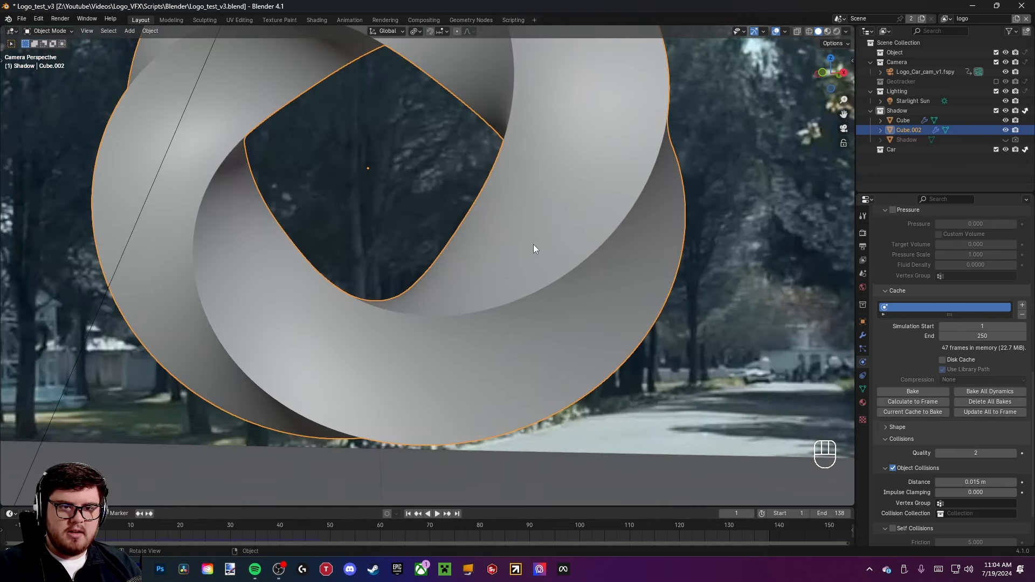
{"action": "key", "text": "Tab"}
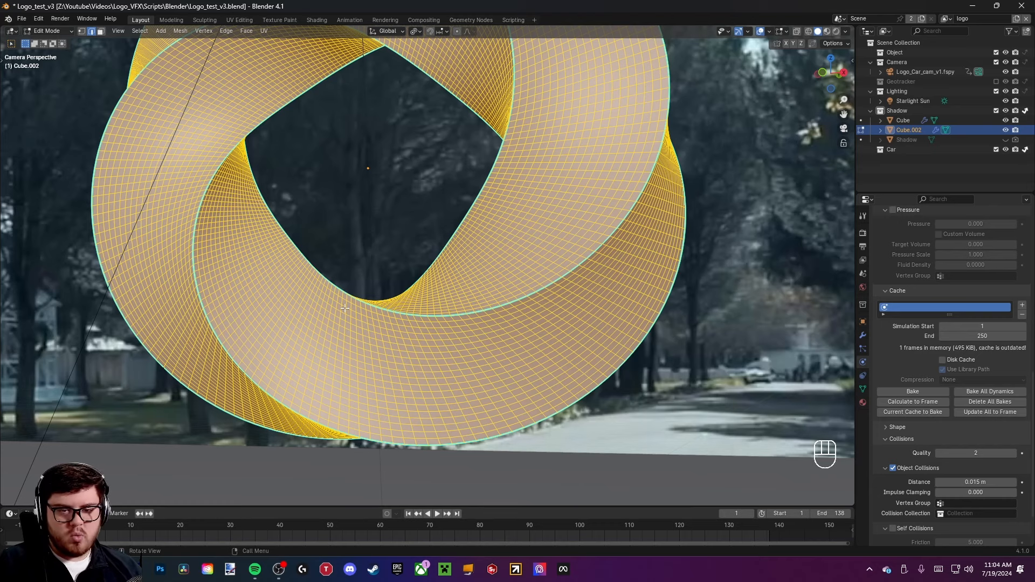
{"action": "key", "text": "Tab"}
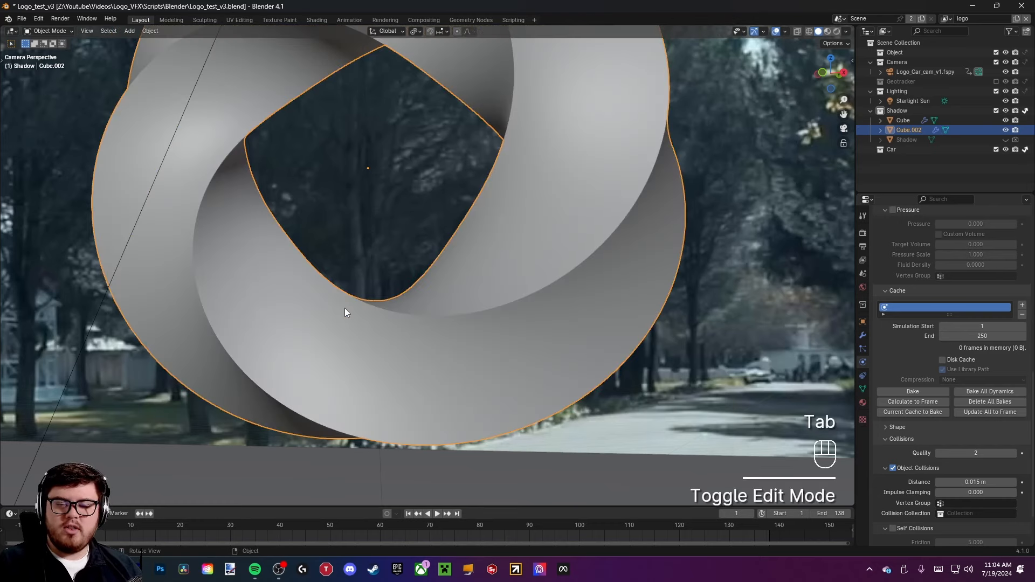
{"action": "scroll", "coordinate": [355, 248], "scroll_direction": "down", "scroll_amount": 6}
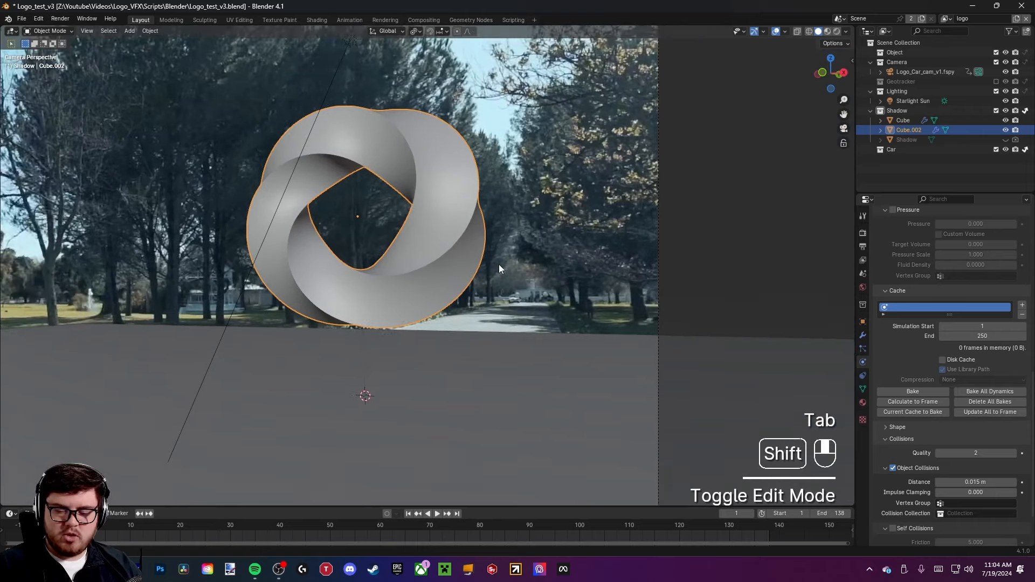
{"action": "middle_click_drag", "start_coordinate": [500, 265], "coordinate": [460, 270], "text": "shift"}
{"action": "key", "text": "ctrl+s"}
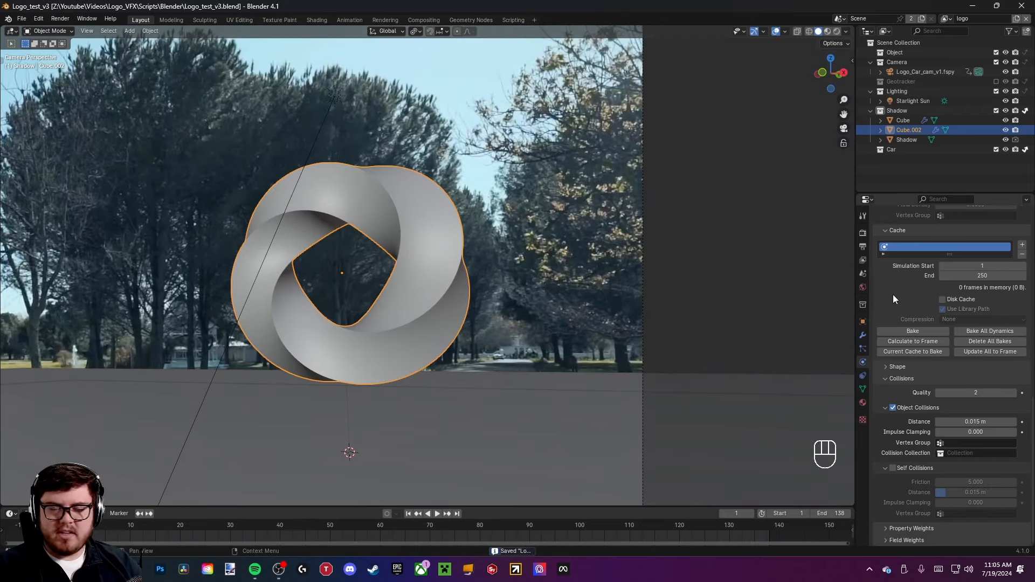
- Set the cloth collision Quality to 10 and the object collision Distance to 0.3 m, saving the project
{"action": "left_click", "coordinate": [984, 392]}
{"action": "type", "text": "10"}
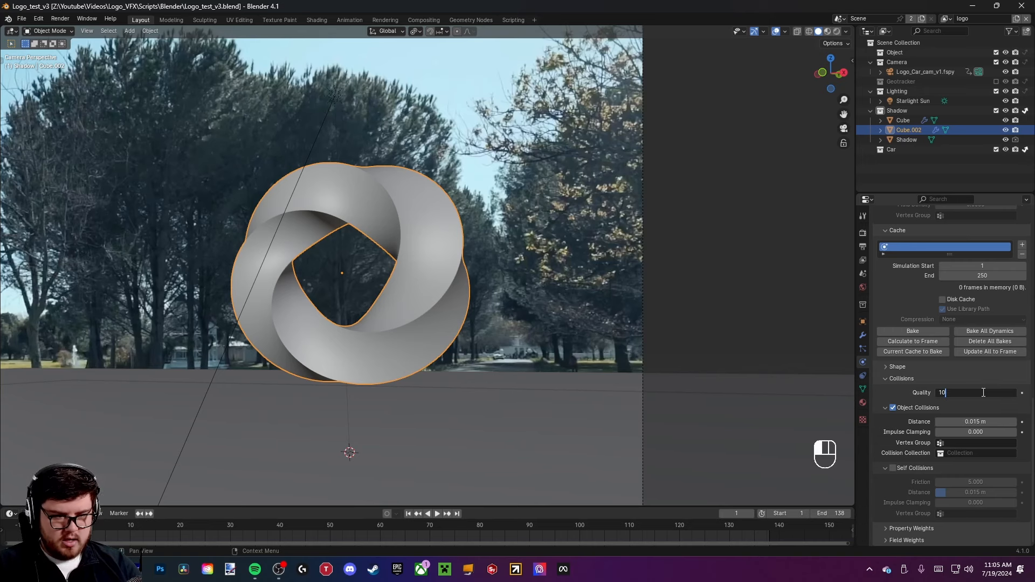
{"action": "key", "text": "Return"}
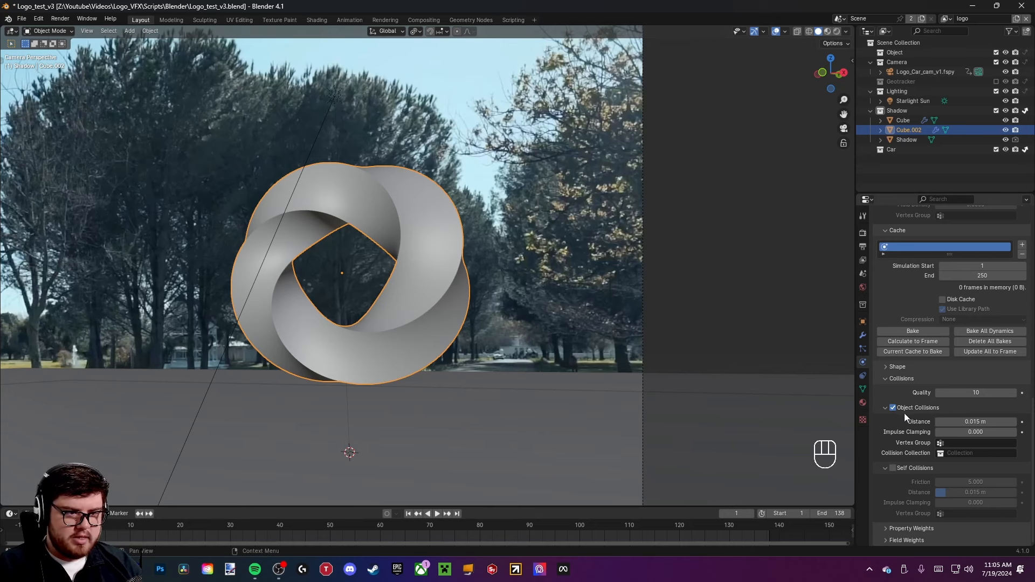
{"action": "left_click", "coordinate": [966, 422]}
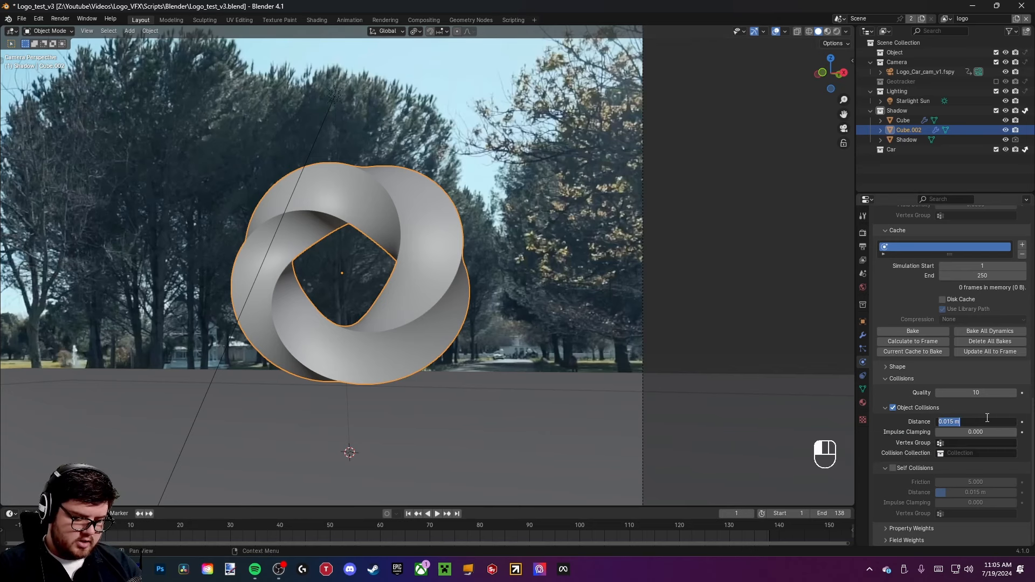
{"action": "type", "text": "0.3"}
{"action": "key", "text": "Return"}
{"action": "key", "text": "ctrl+s"}
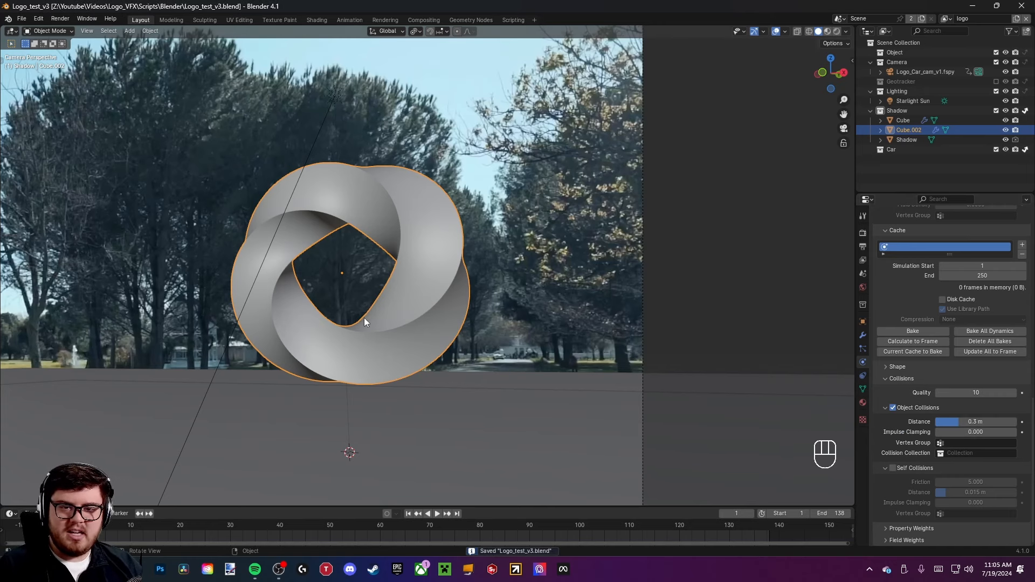
{"action": "key", "text": "ctrl+s"}
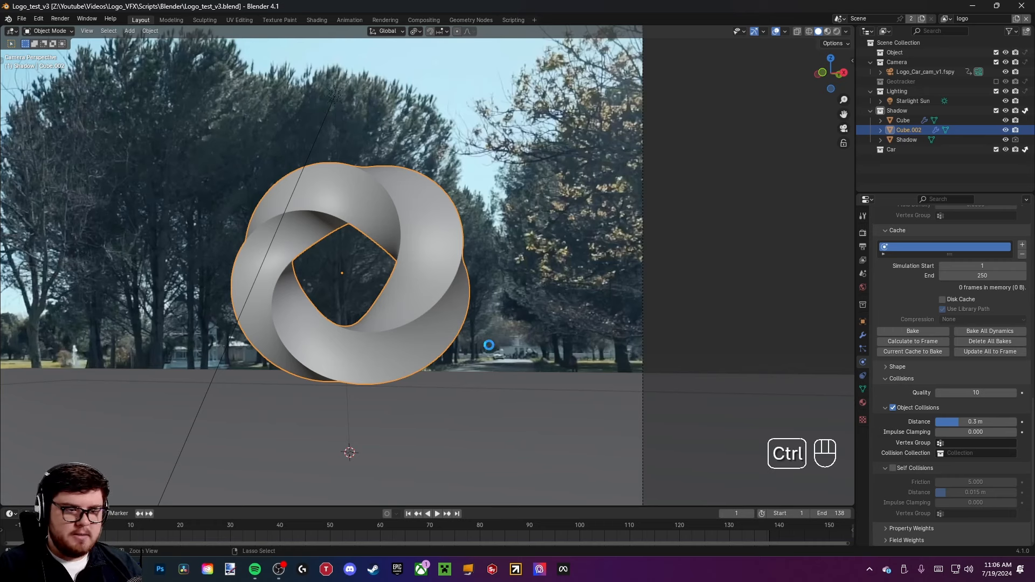
{"action": "key", "text": "ctrl+s"}
- Enable Self Collisions on the logo's cloth with Friction set to 0 and save the project
{"action": "left_click", "coordinate": [894, 467]}
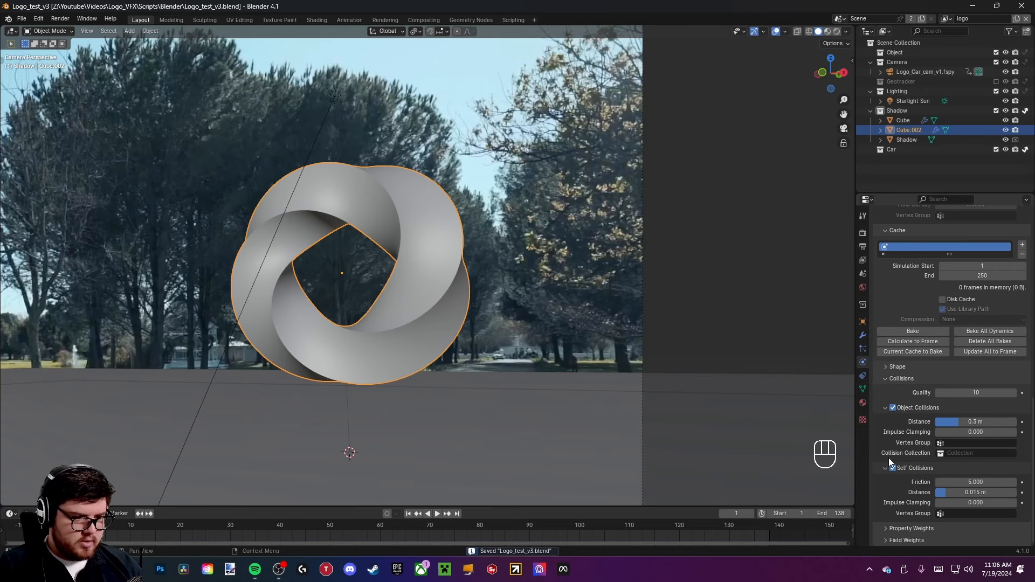
{"action": "left_click", "coordinate": [976, 482]}
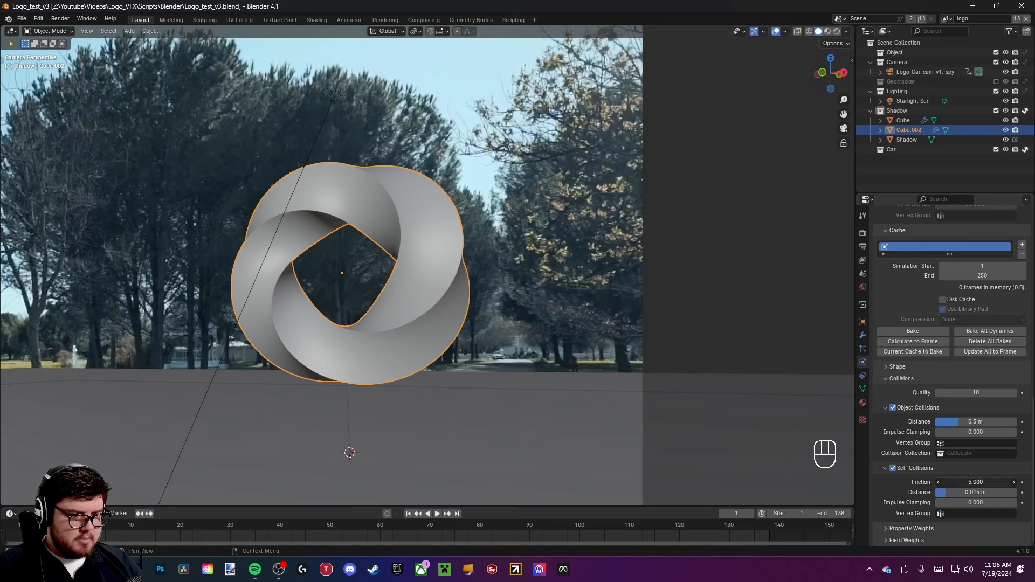
{"action": "type", "text": "0"}
{"action": "key", "text": "Return"}
{"action": "key", "text": "ctrl+s"}
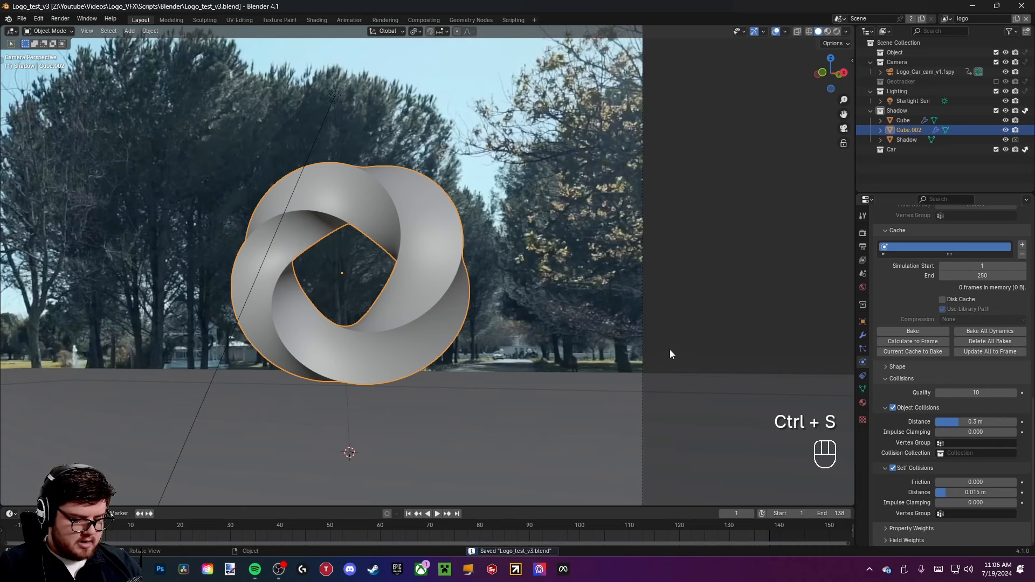
- Play the logo's cloth simulation to frame 34, examine the creases around its inner opening up close and save the project
{"action": "key", "text": "ctrl+s"}
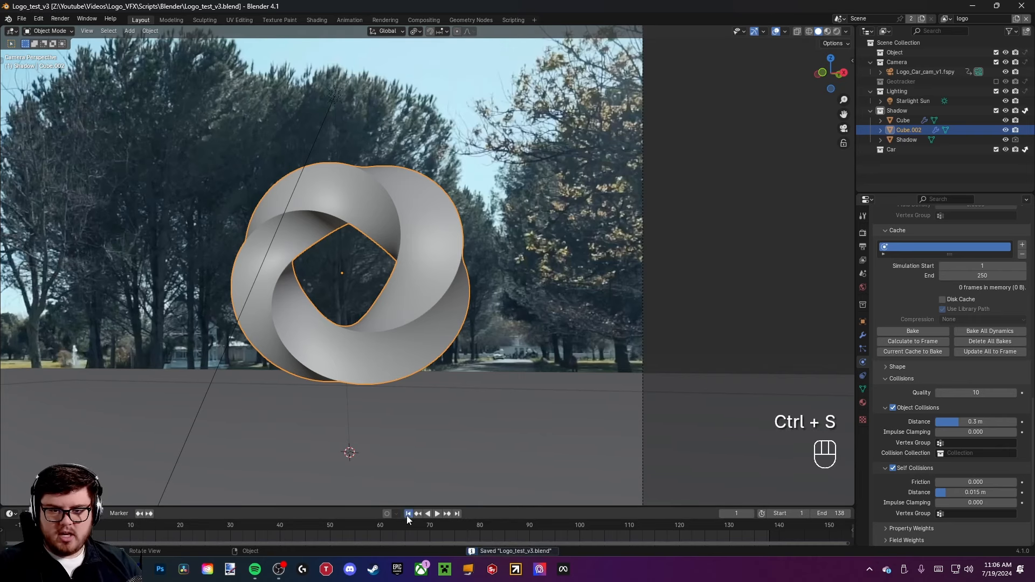
{"action": "key", "text": "space"}
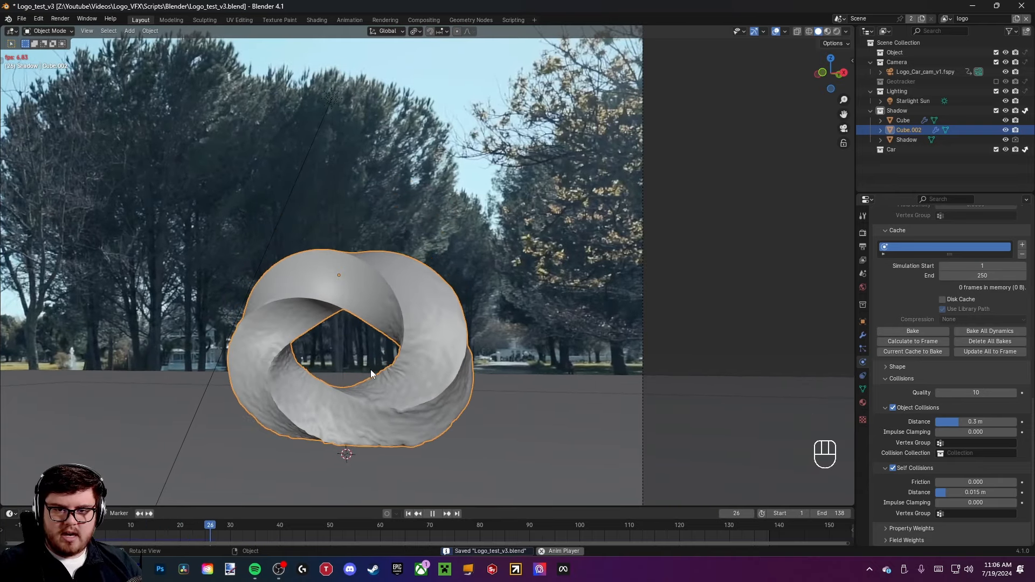
{"action": "key", "text": "space"}
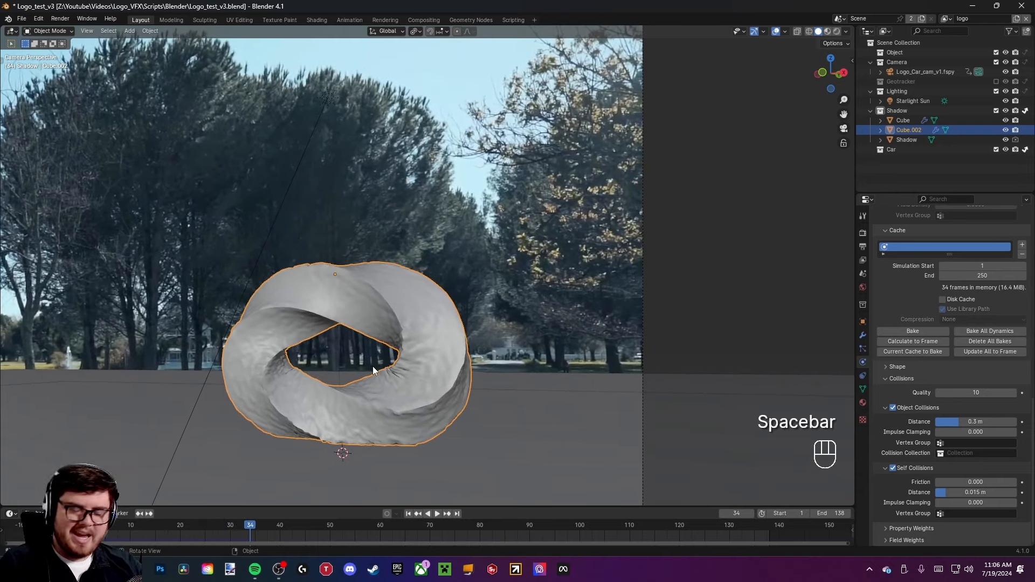
{"action": "scroll", "coordinate": [328, 370], "scroll_direction": "up", "scroll_amount": 9}
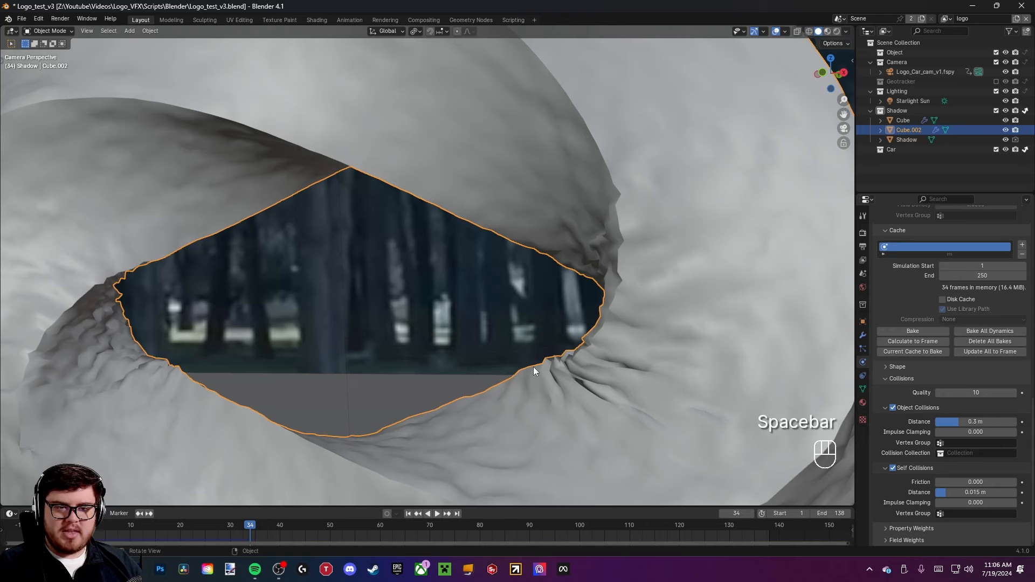
{"action": "middle_click_drag", "start_coordinate": [583, 351], "coordinate": [539, 349], "text": "shift"}
{"action": "scroll", "coordinate": [559, 353], "scroll_direction": "up", "scroll_amount": 3}
{"action": "key", "text": "ctrl+s"}
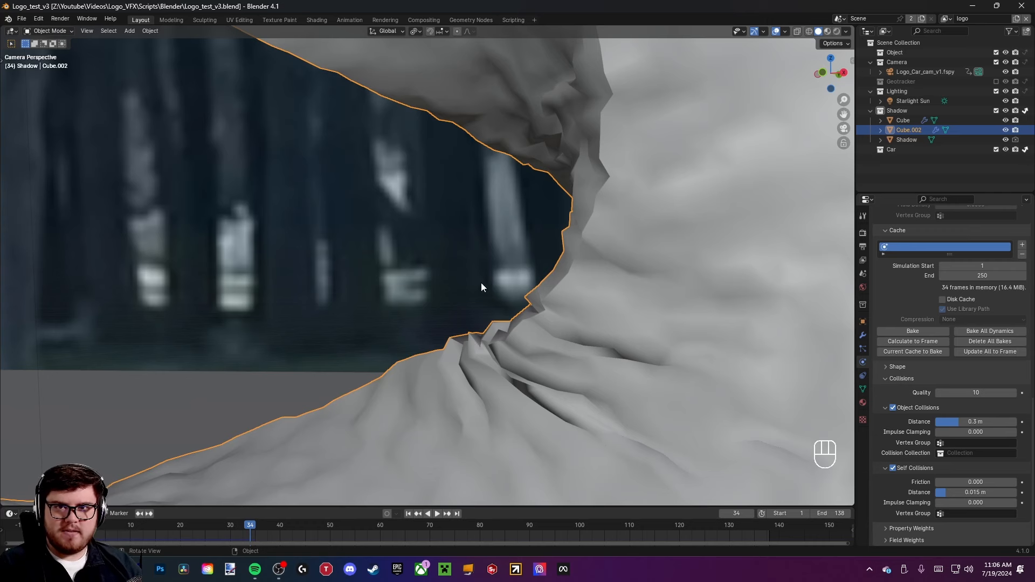
{"action": "middle_click_drag", "start_coordinate": [507, 288], "coordinate": [489, 296], "text": "shift"}
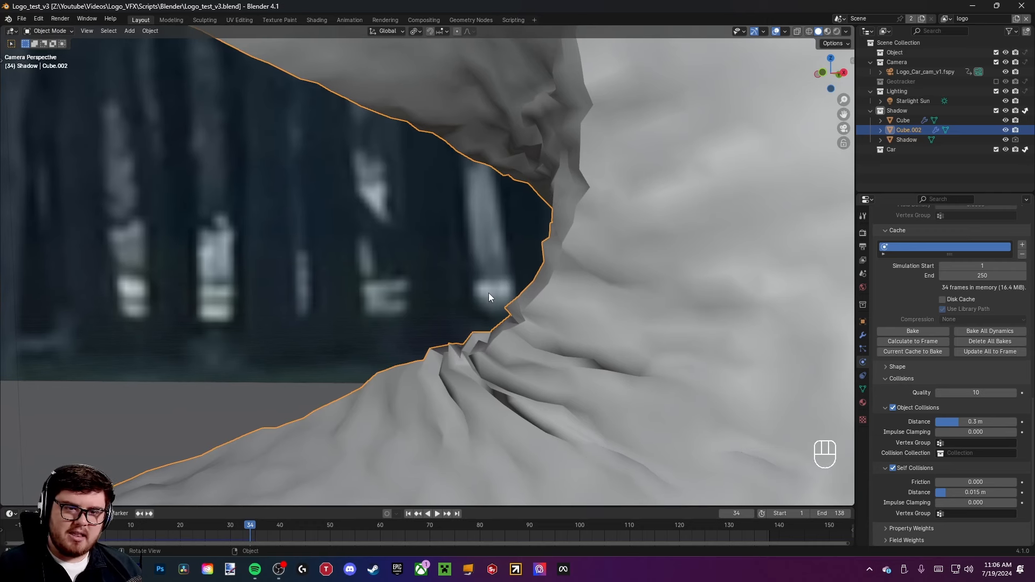
{"action": "middle_click_drag", "start_coordinate": [514, 295], "coordinate": [475, 319], "text": "shift"}
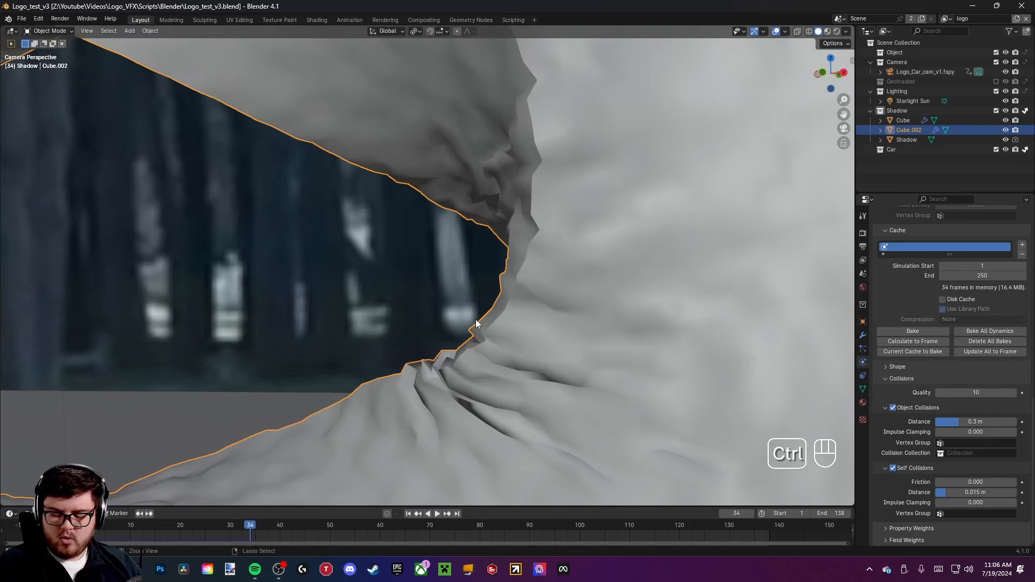
- Add a level 2 Subdivision modifier to the logo and inspect the smoothed creases beside its inner opening
{"action": "key", "text": "ctrl+2"}
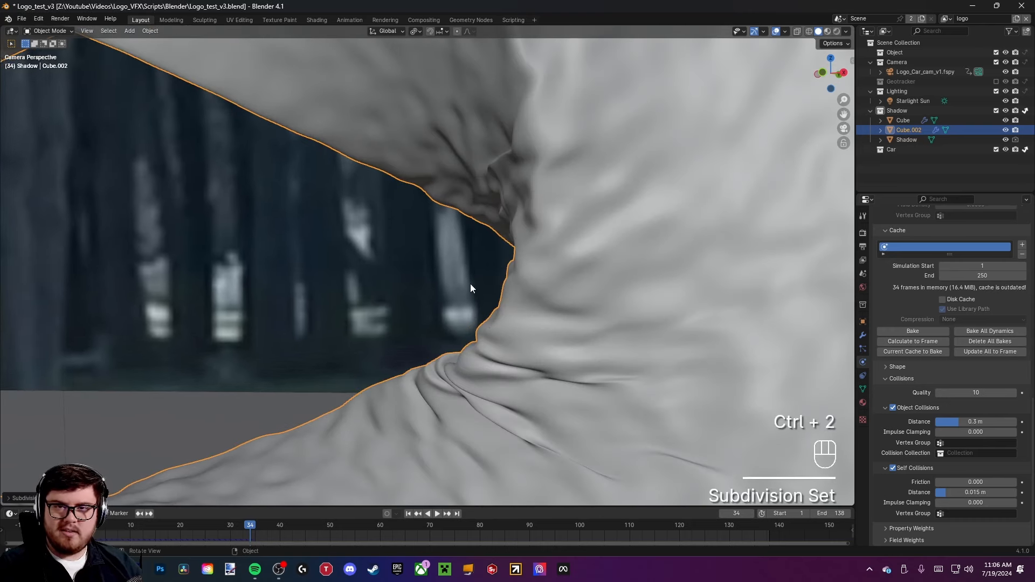
{"action": "scroll", "coordinate": [470, 283], "scroll_direction": "down", "scroll_amount": 3}
{"action": "middle_click_drag", "start_coordinate": [435, 289], "coordinate": [492, 318], "text": "shift"}
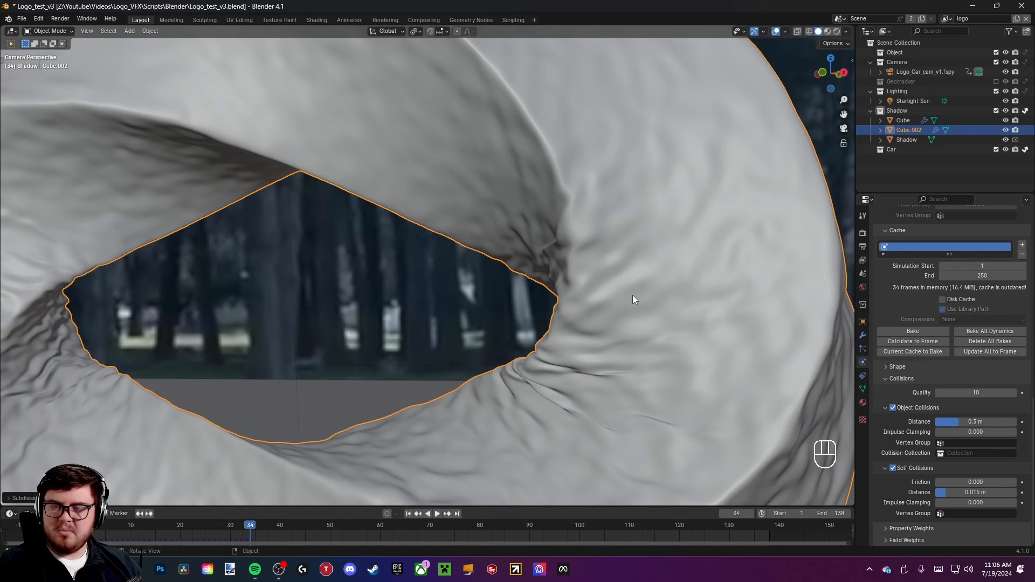
{"action": "left_click", "coordinate": [863, 334]}
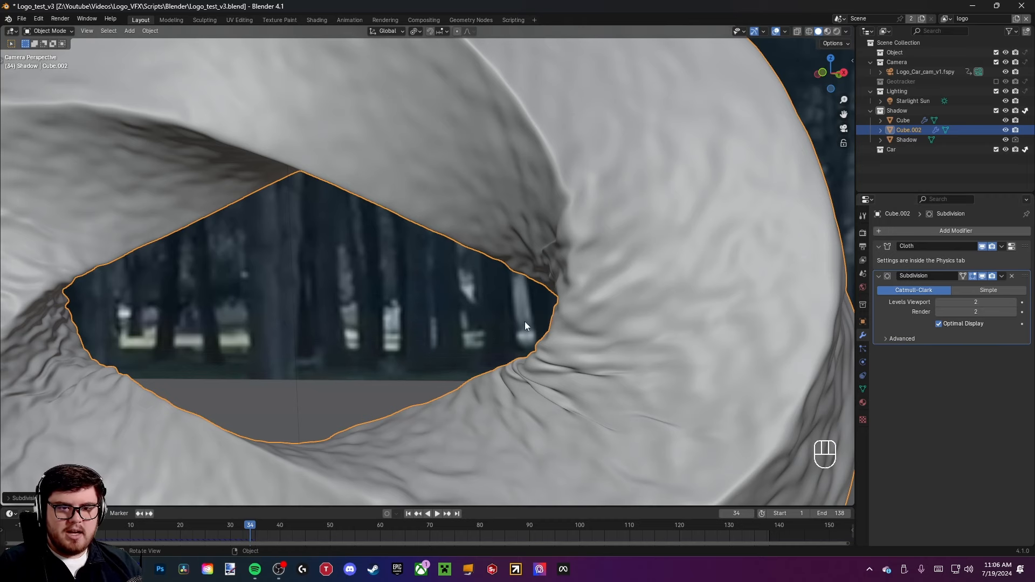
{"action": "scroll", "coordinate": [600, 404], "scroll_direction": "up", "scroll_amount": 9}
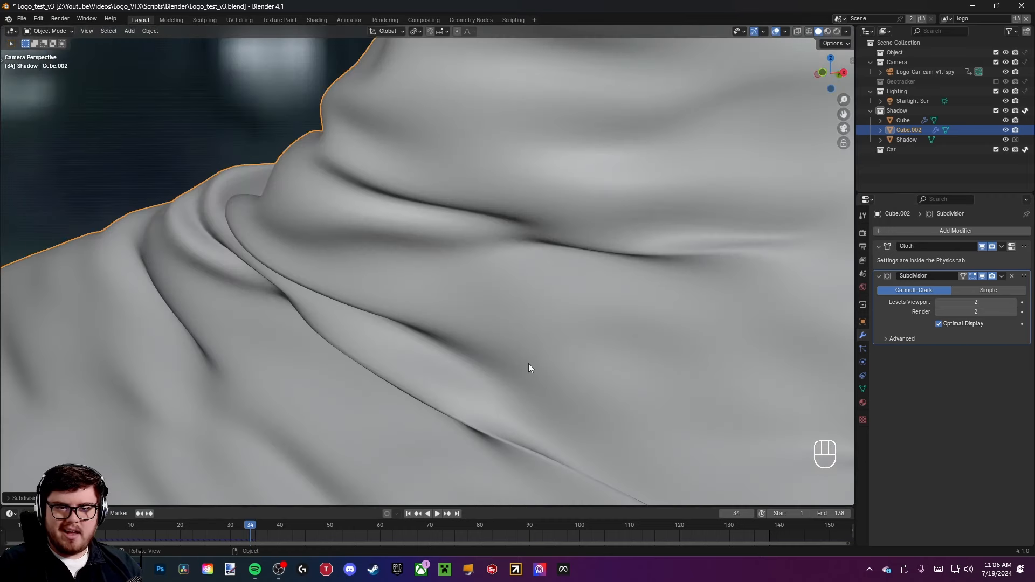
{"action": "middle_click_drag", "start_coordinate": [392, 281], "coordinate": [460, 331], "text": "shift"}
- Save the project with the cloth physics settings open and examine the gap between the logo and the ground cube in front view
{"action": "left_click", "coordinate": [863, 363]}
{"action": "key", "text": "ctrl+s"}
{"action": "key", "text": "KP_1"}
{"action": "scroll", "coordinate": [549, 294], "scroll_direction": "down", "scroll_amount": 6}
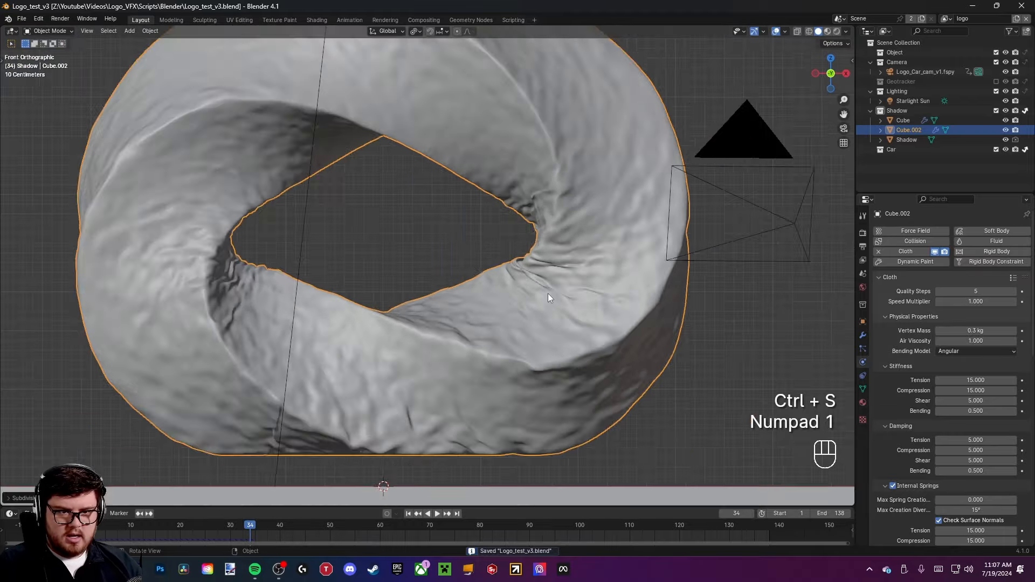
{"action": "scroll", "coordinate": [526, 325], "scroll_direction": "up", "scroll_amount": 1}
{"action": "mouse_move", "coordinate": [524, 352]}
{"action": "middle_mouse_down", "text": "shift"}
{"action": "mouse_move", "coordinate": [525, 333]}
{"action": "mouse_move", "coordinate": [516, 335]}
{"action": "middle_mouse_up", "text": "shift"}
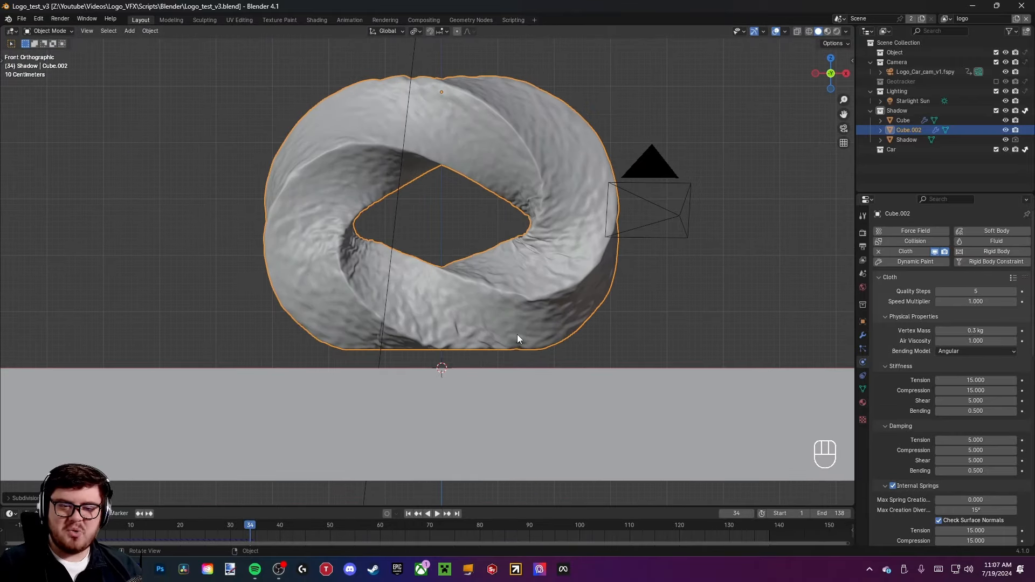
{"action": "scroll", "coordinate": [476, 353], "scroll_direction": "up", "scroll_amount": 5}
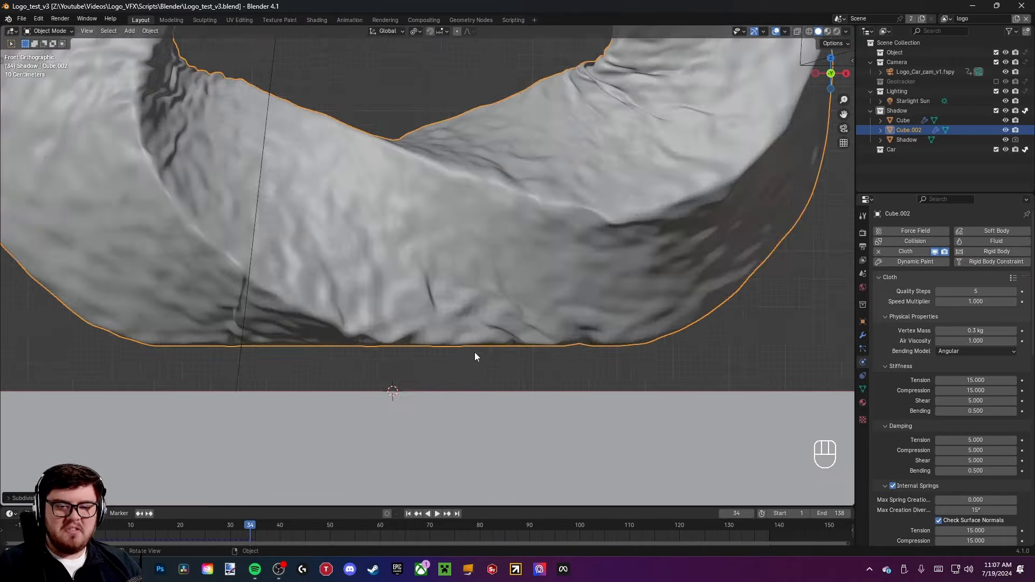